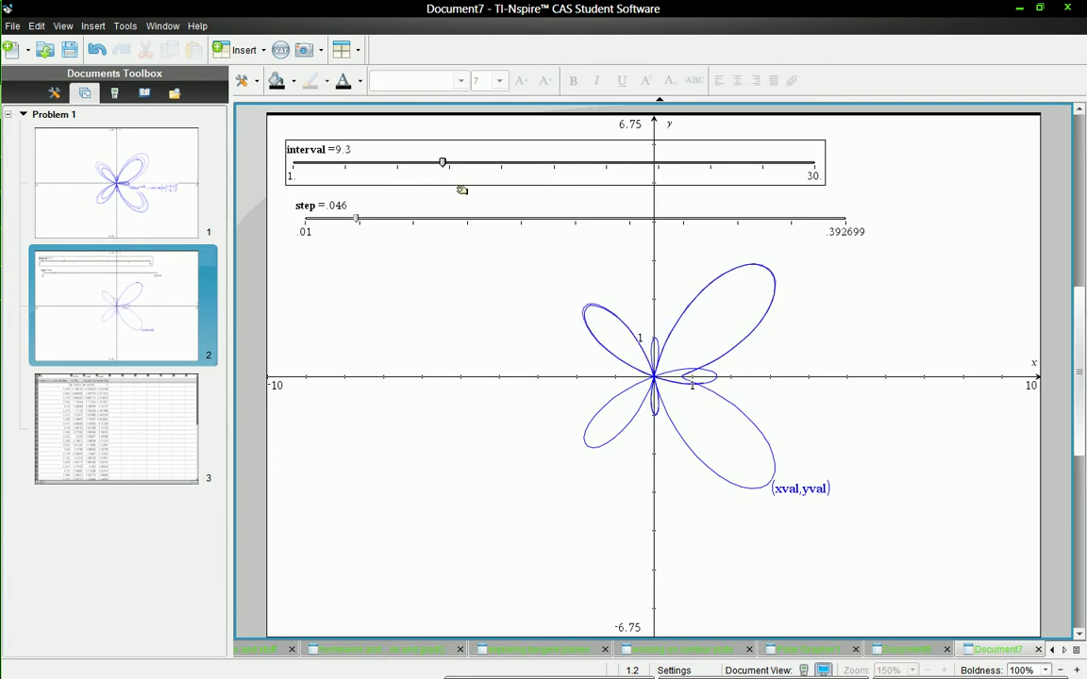
Step: View page 1's polar graph, then return to page 2's slider-driven graph
left_click(153, 218)
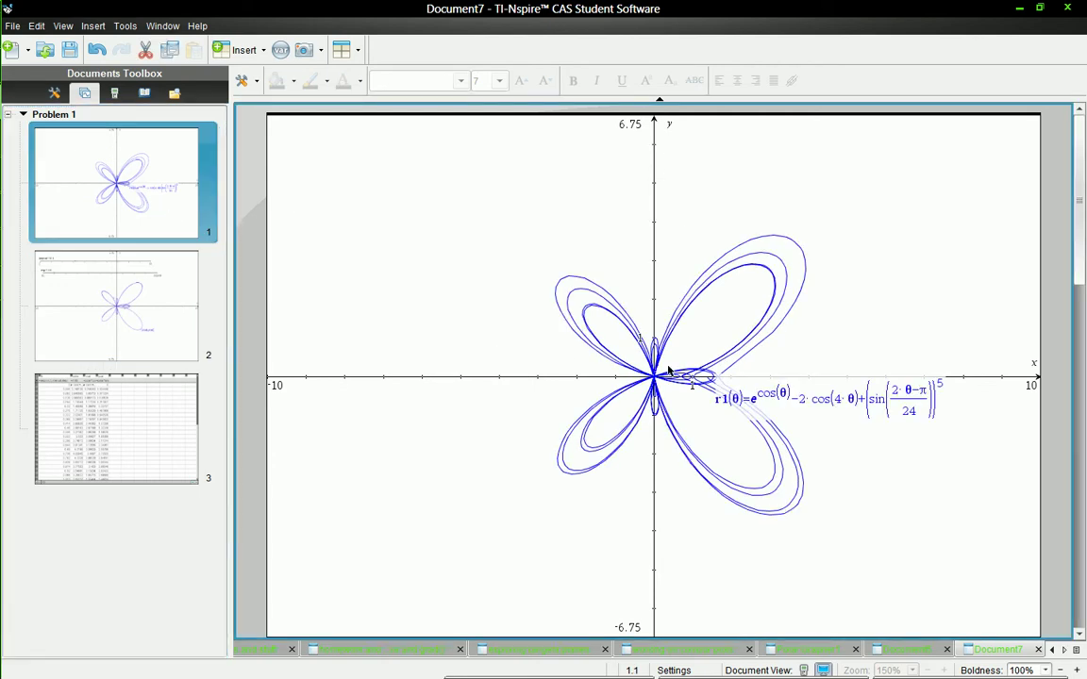
left_click(126, 273)
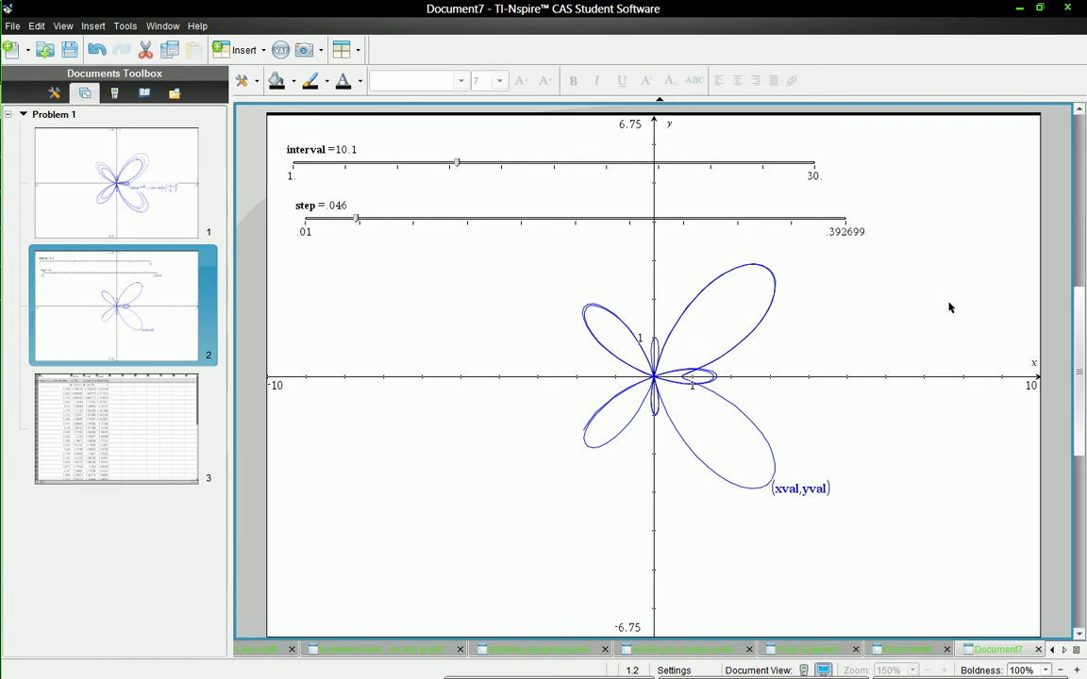
Step: In Polar Grapher1, raise the interval and vary the step size on the scatter plot, then view page 2
left_click(807, 649)
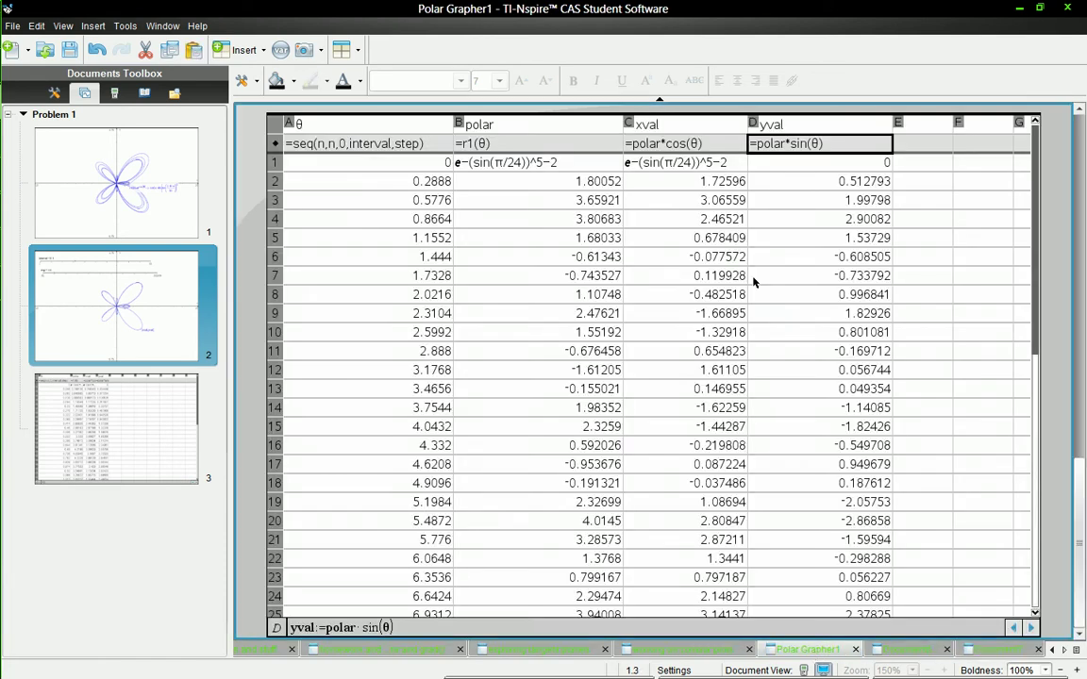
left_click(134, 180)
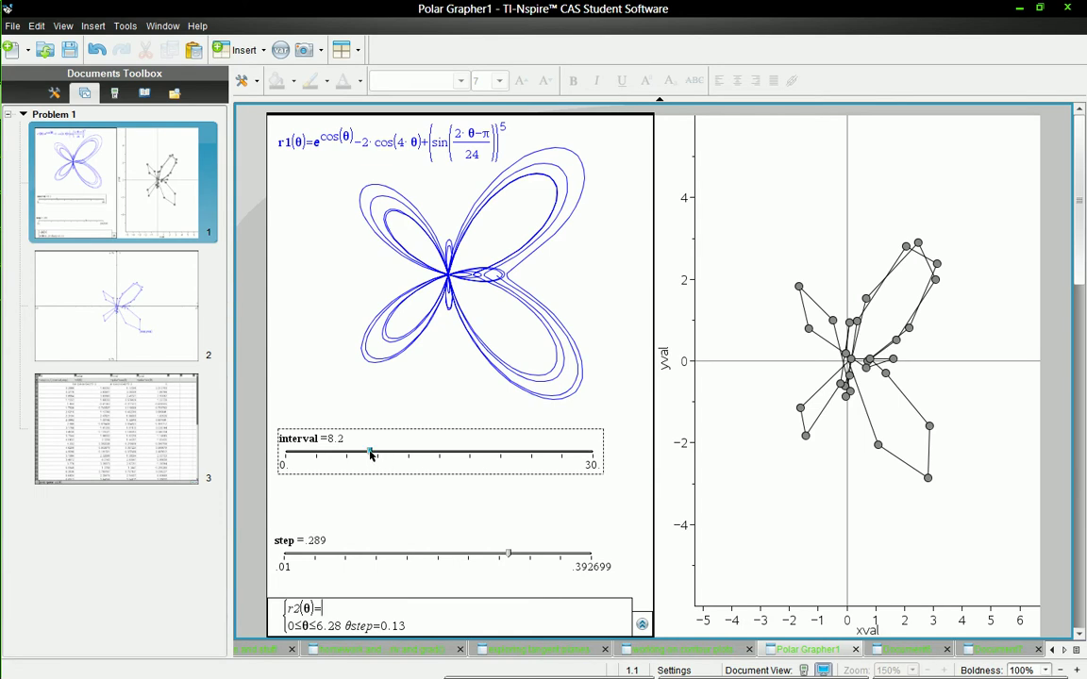
left_click_drag(370, 453, 491, 452)
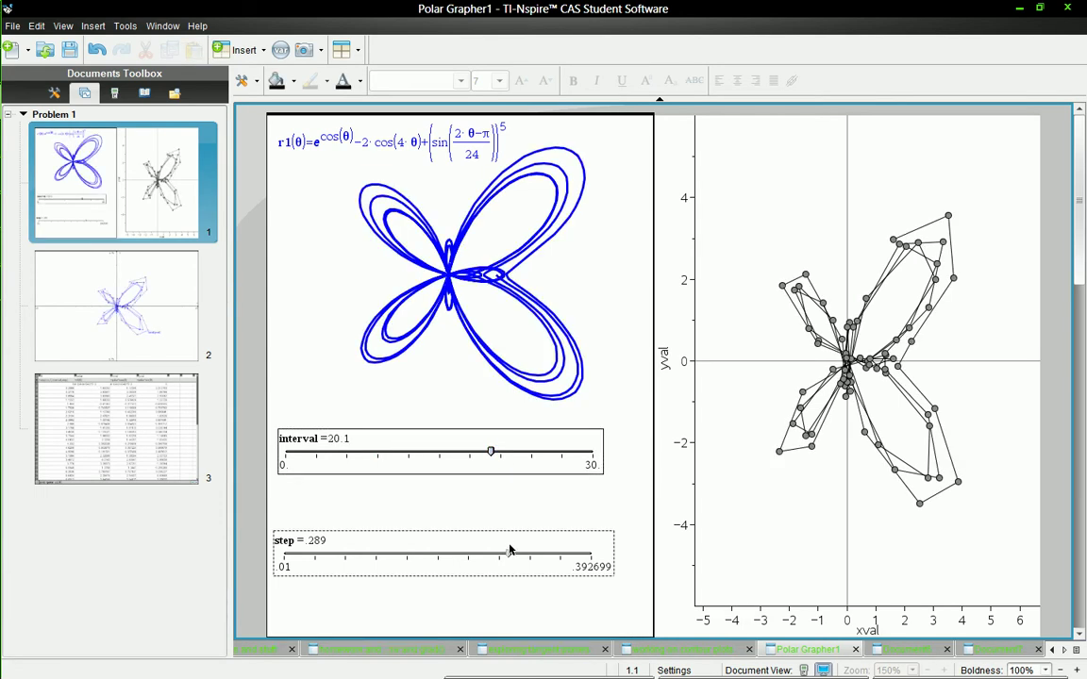
left_click_drag(506, 556, 451, 550)
left_click(154, 357)
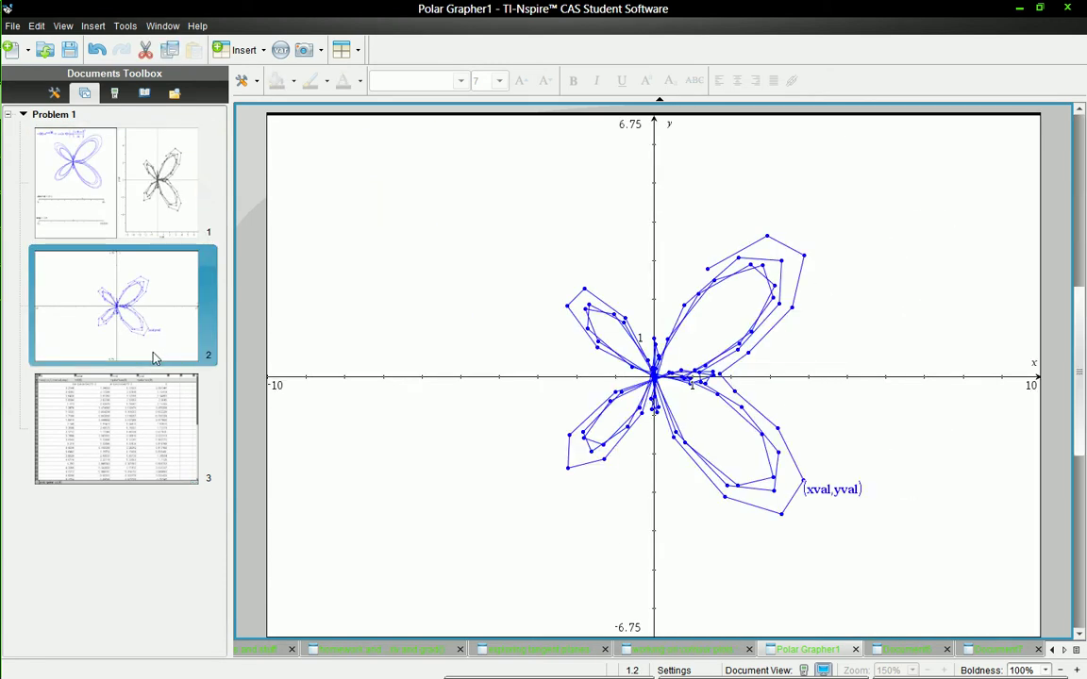
Step: Drag Document7's interval slider to 18.8, review pages 1 and 2, and start a new document
left_click(995, 649)
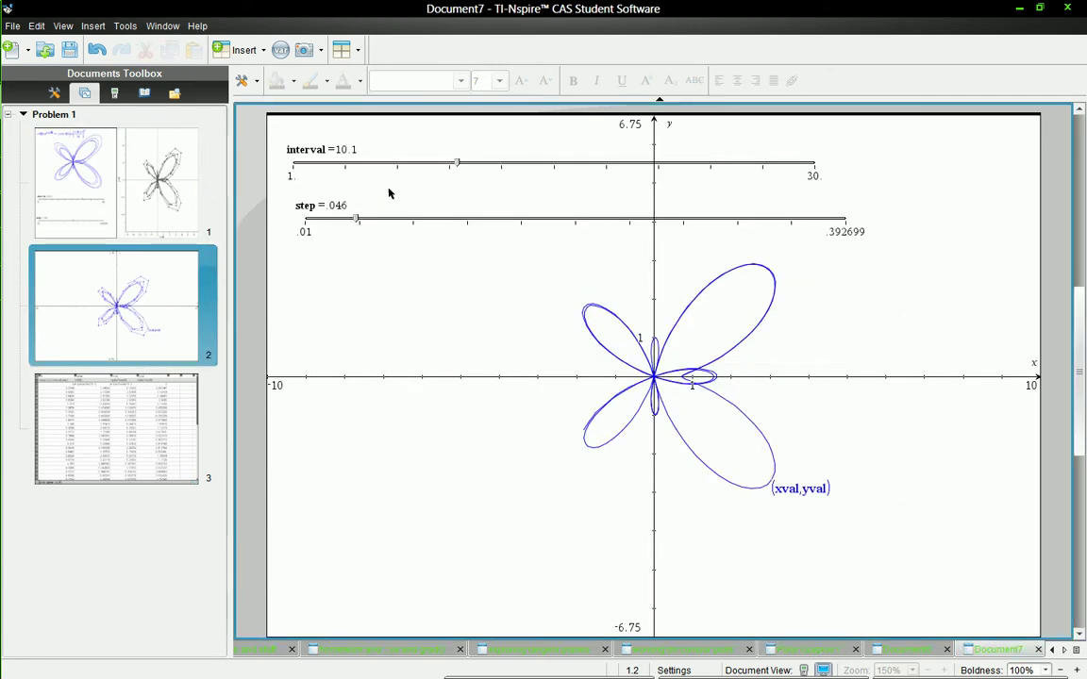
left_click_drag(456, 166, 522, 151)
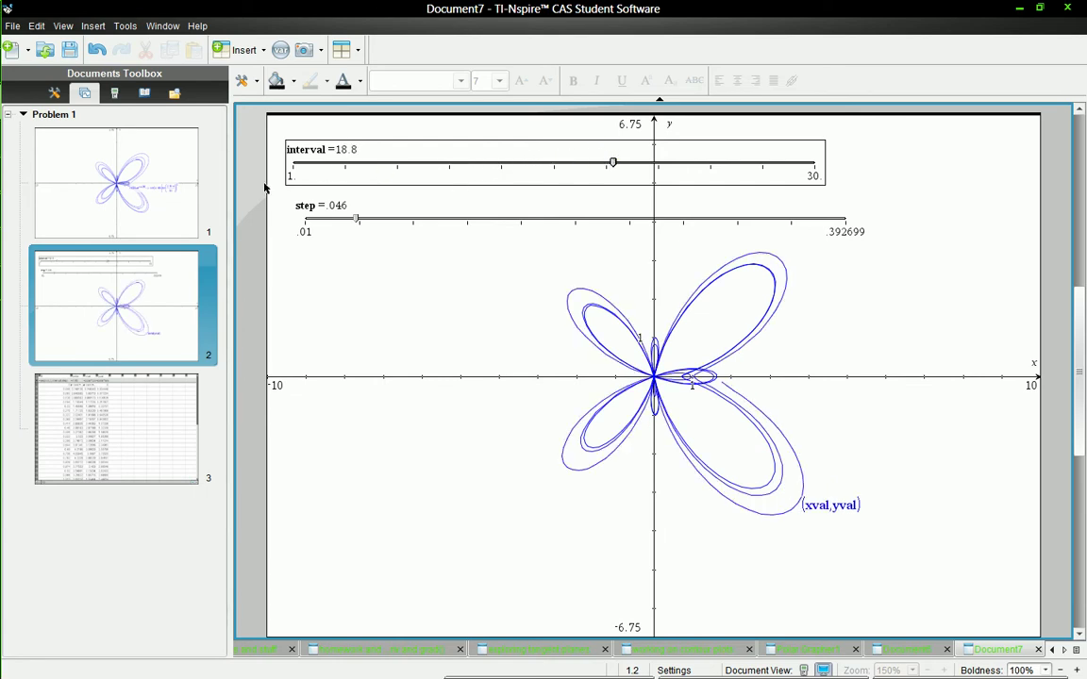
left_click(124, 189)
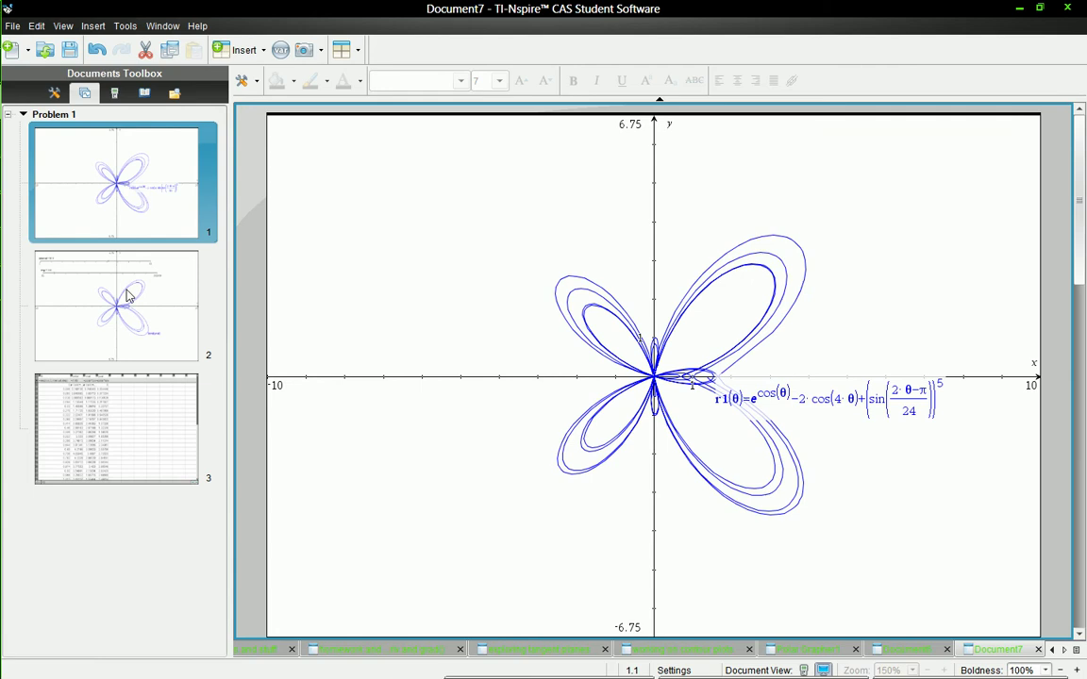
left_click(71, 285)
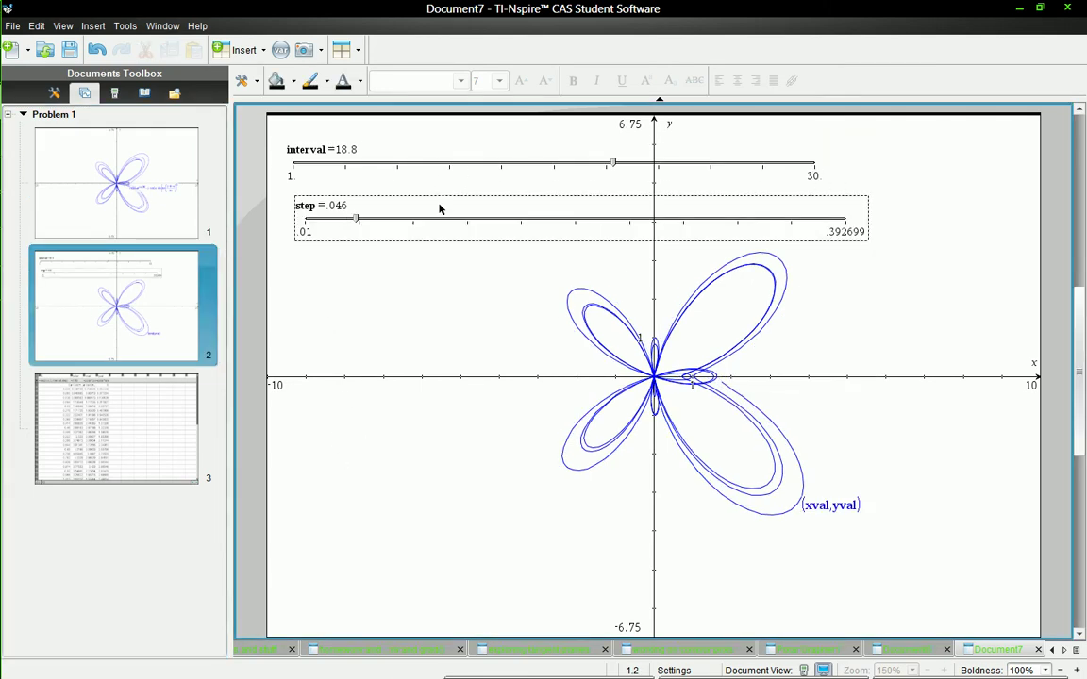
key("ctrl+n")
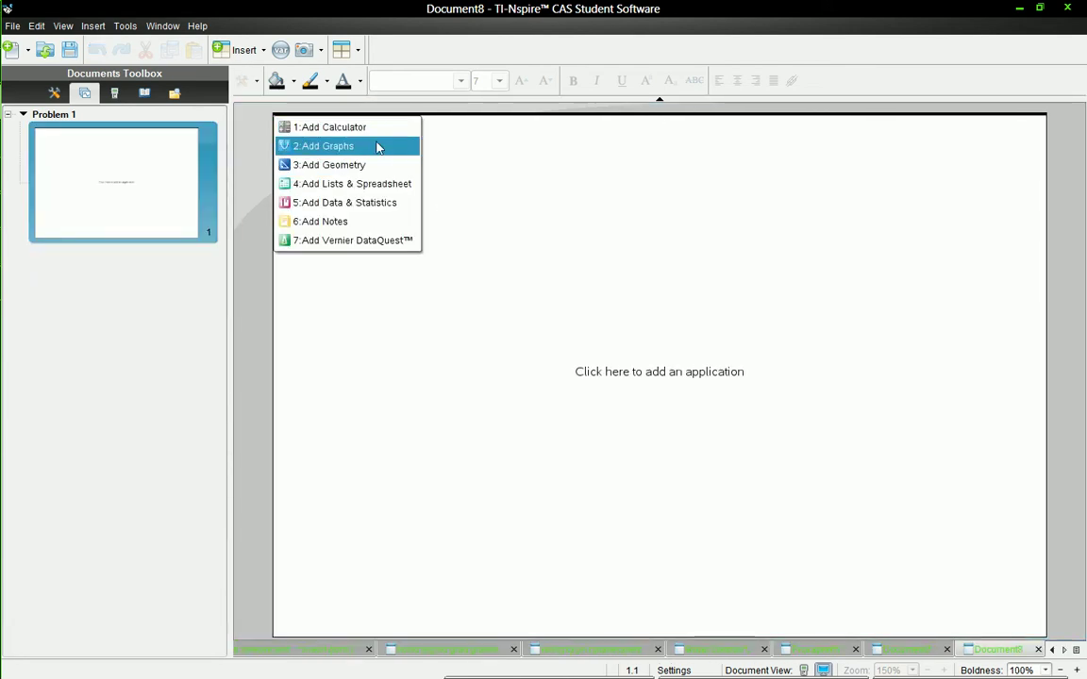
Step: Graph the polar butterfly r1(θ) for 0≤θ≤25.13 with θstep 0.17, then insert a blank page
left_click(376, 146)
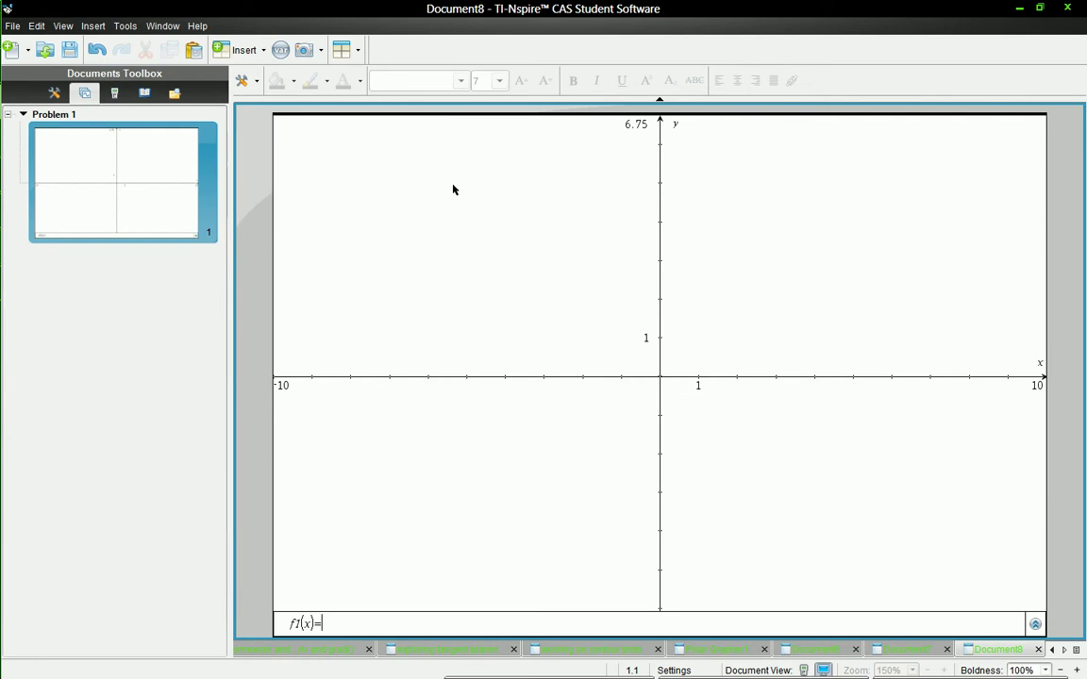
left_click(241, 83)
mouse_move(335, 159)
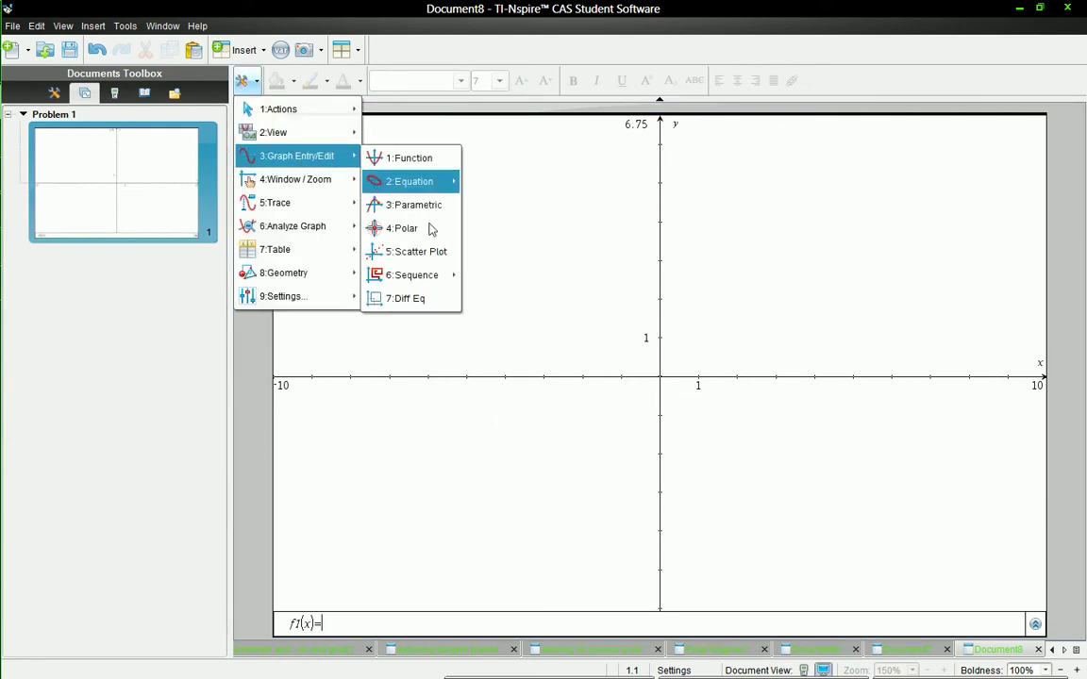
left_click(422, 240)
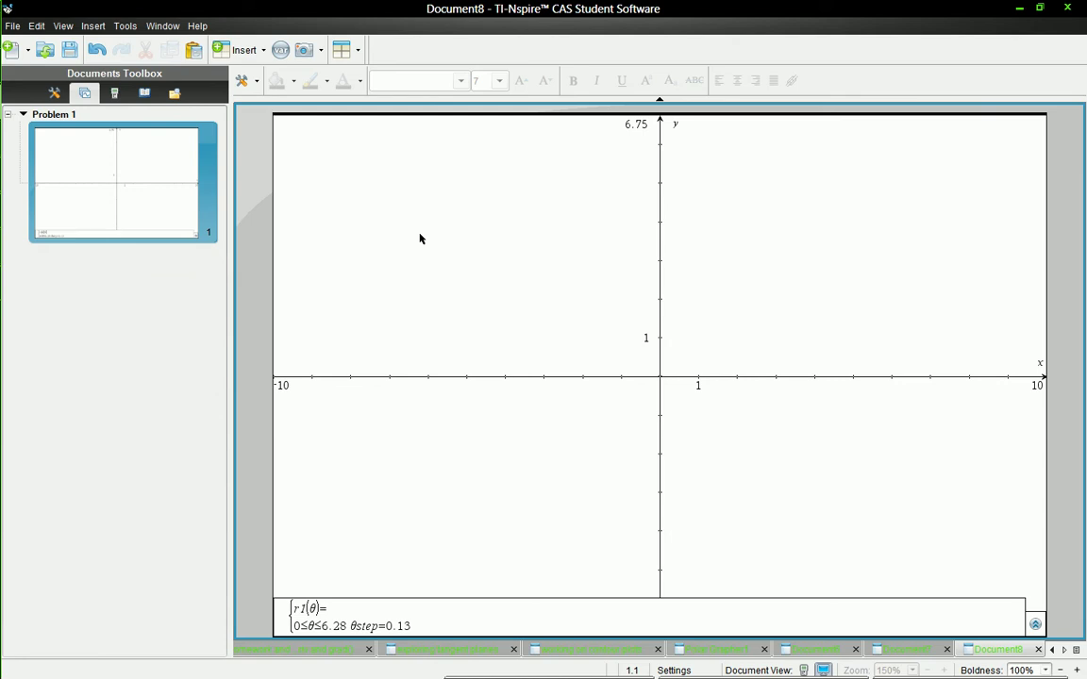
key("ctrl+a")
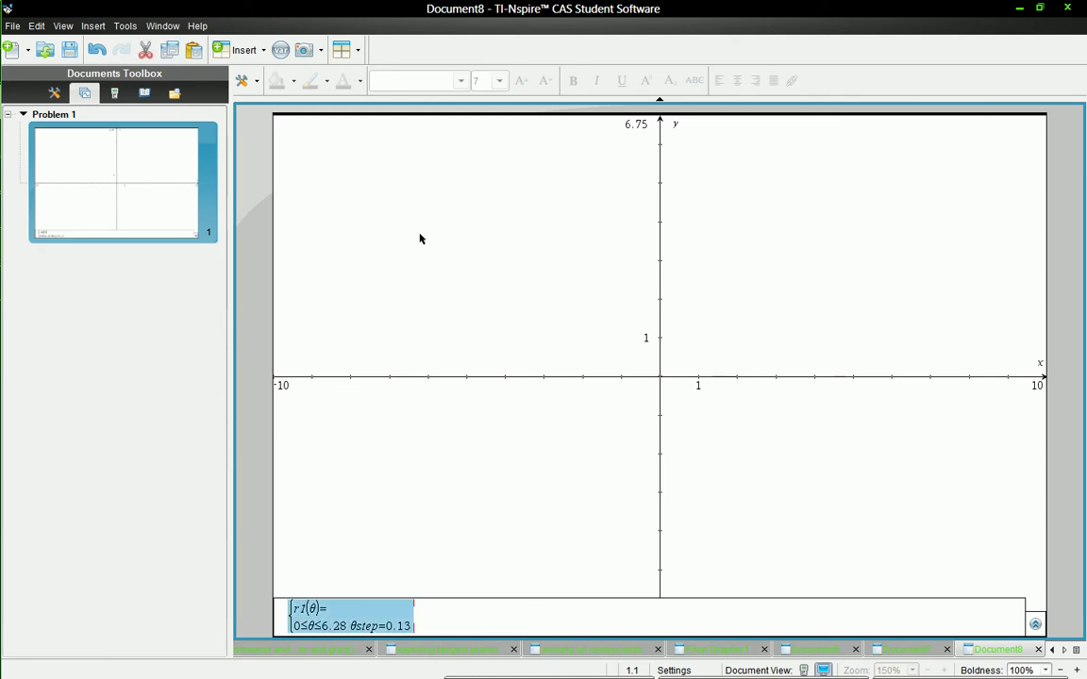
type("r1(θ)=e^(cos(θ))-2·cos(4·θ)+(sin((2·θ-π)/24))^5 0≤θ≤25.13 θstep=0.17")
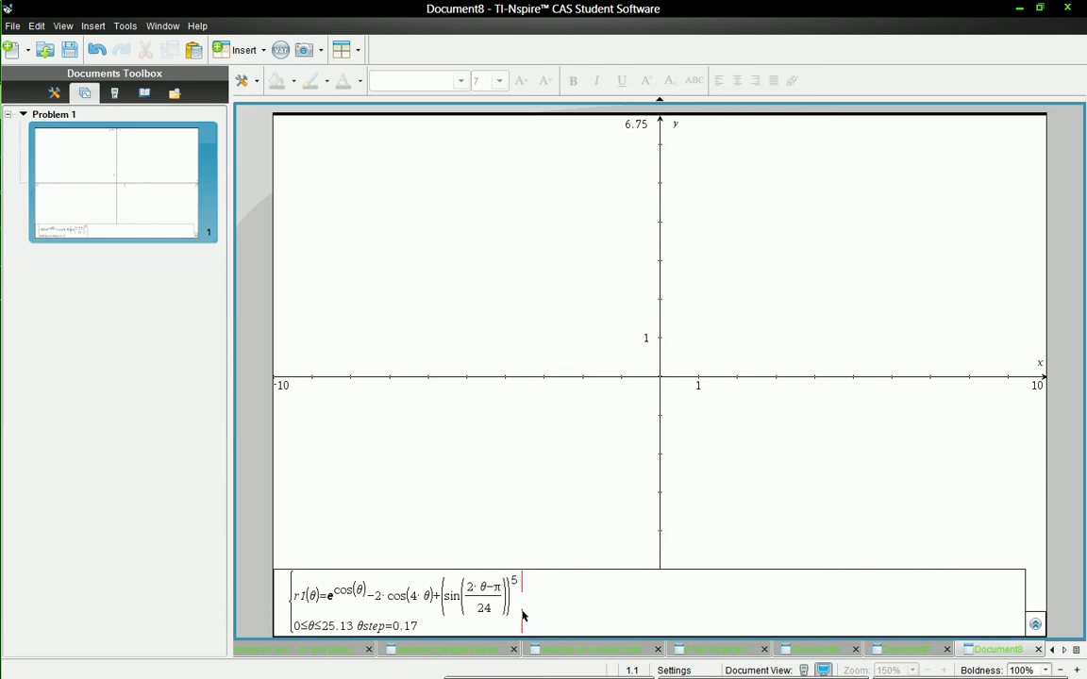
key("Return")
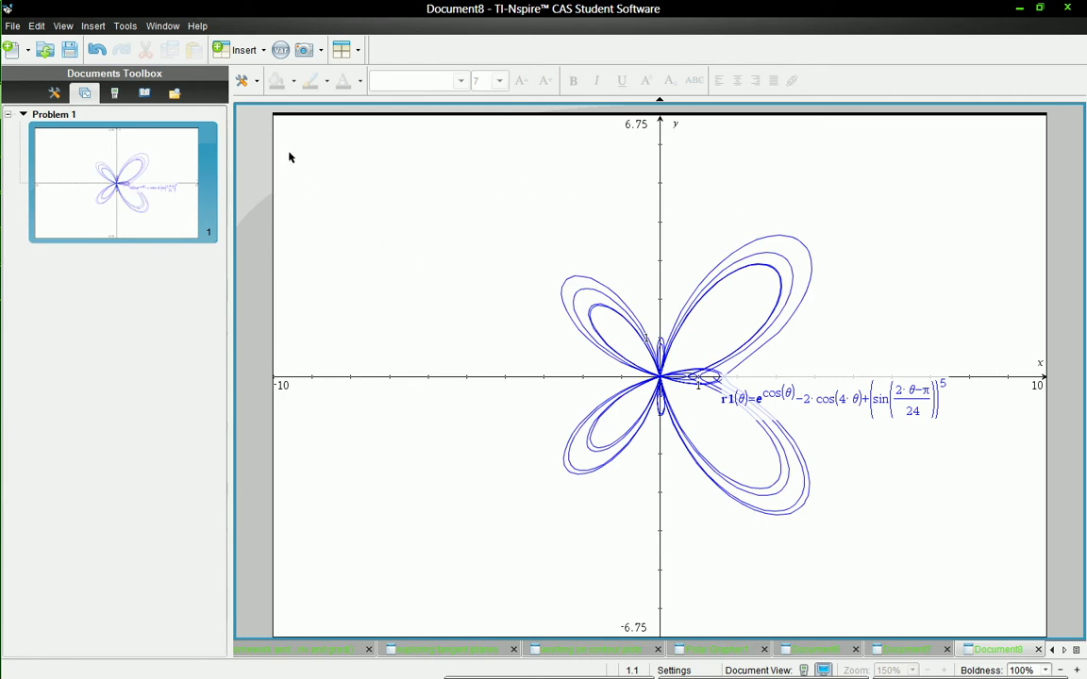
key("ctrl+i")
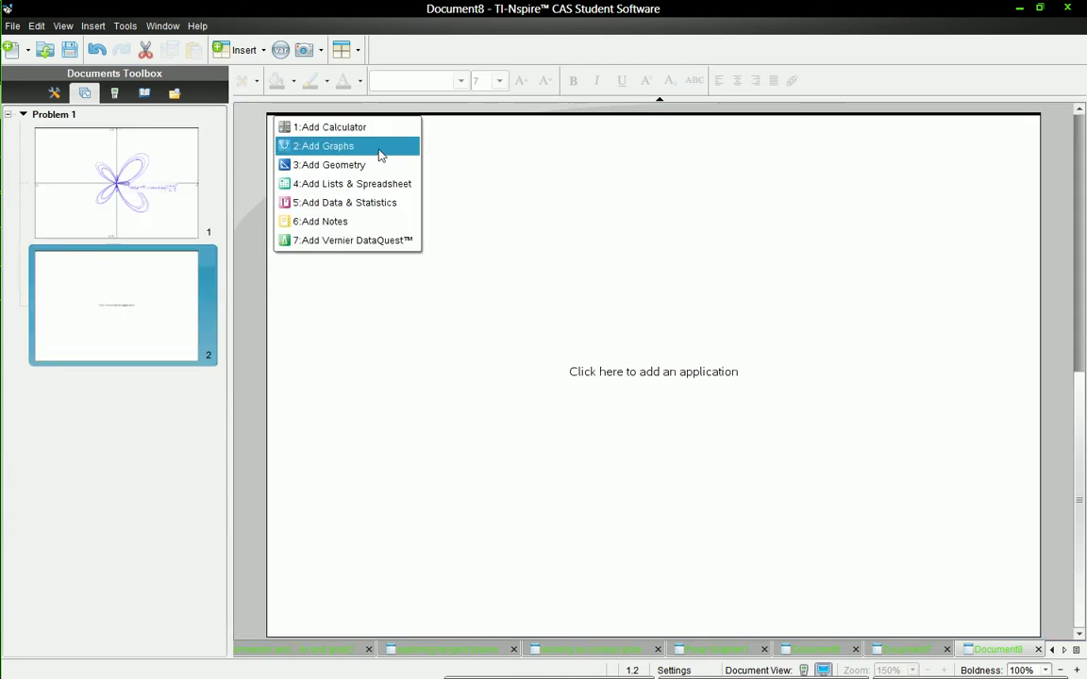
Step: Add a Graphs application to page 1.2 with a scatter plot entry line
left_click(373, 150)
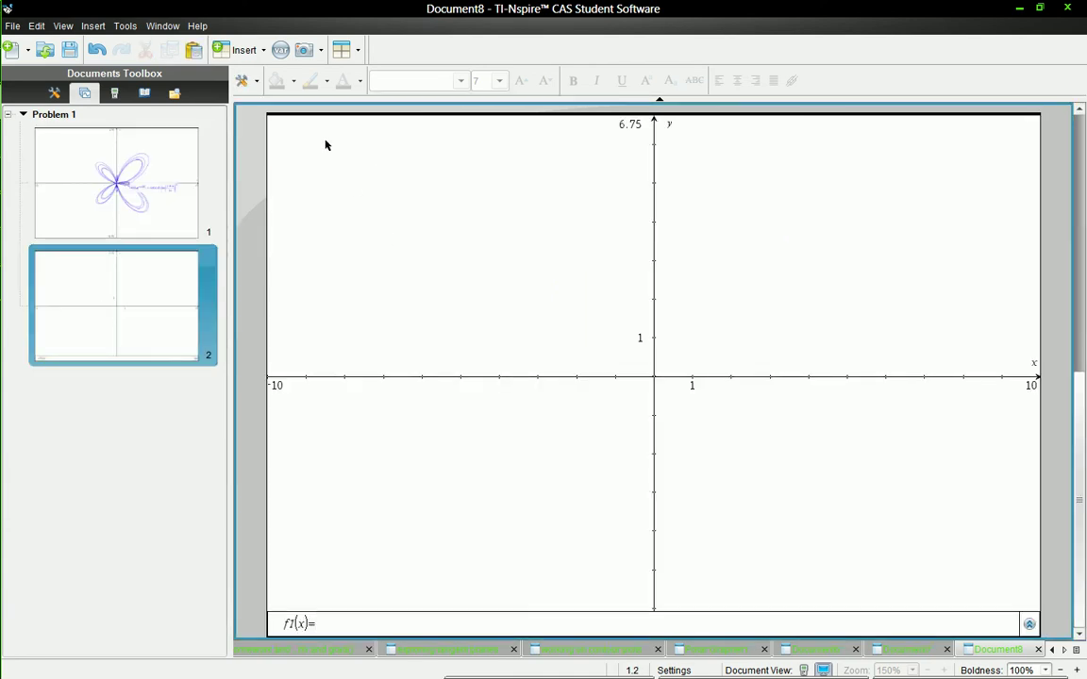
left_click(243, 81)
mouse_move(302, 158)
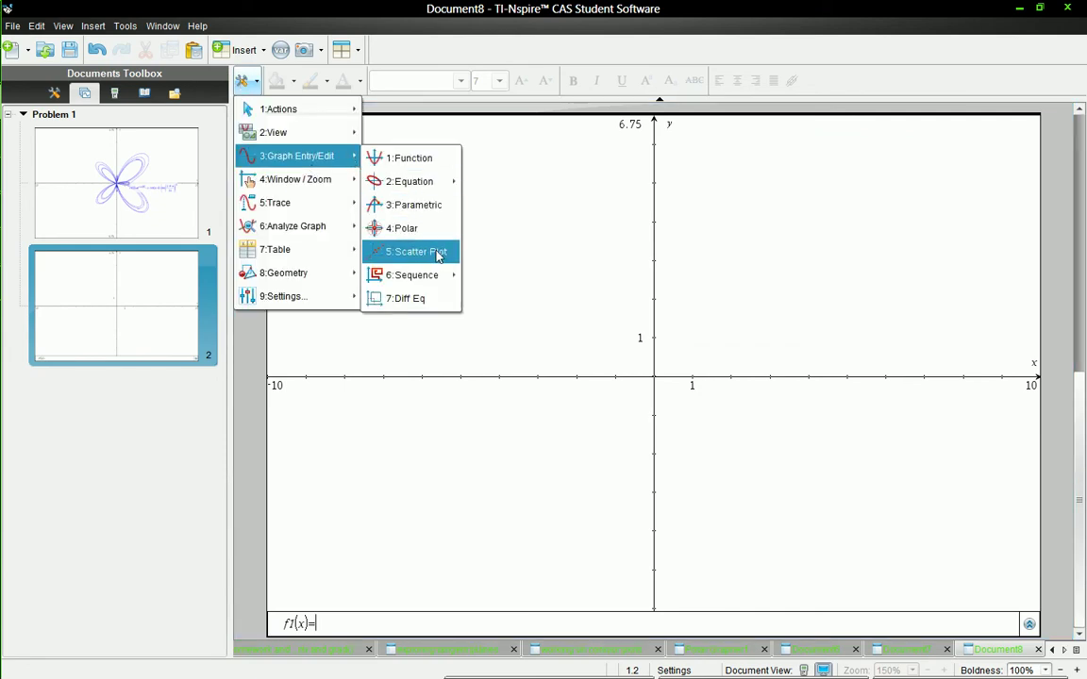
left_click(438, 253)
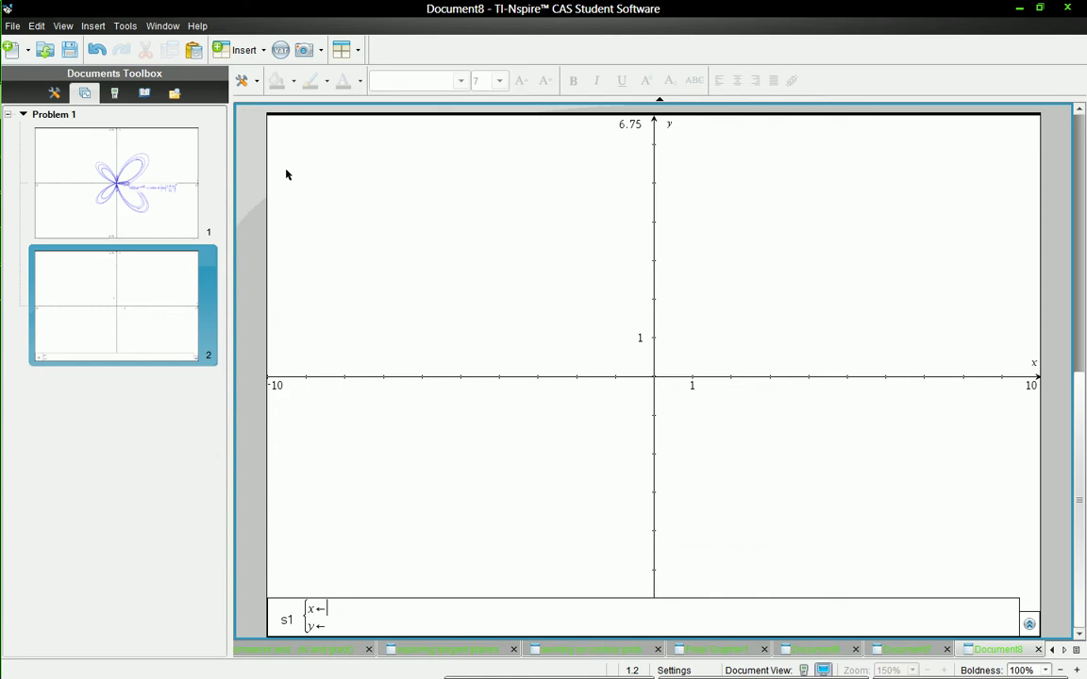
Step: Insert a slider at the graph's top left and name it interval
left_click(251, 84)
mouse_move(283, 109)
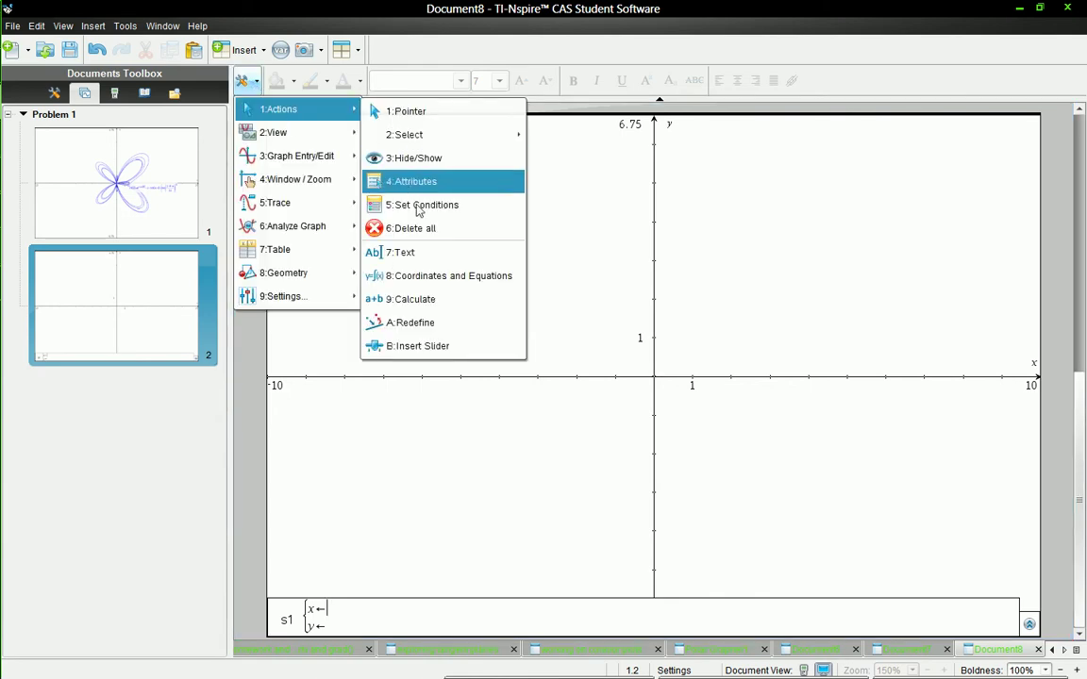
left_click(439, 347)
left_click(308, 138)
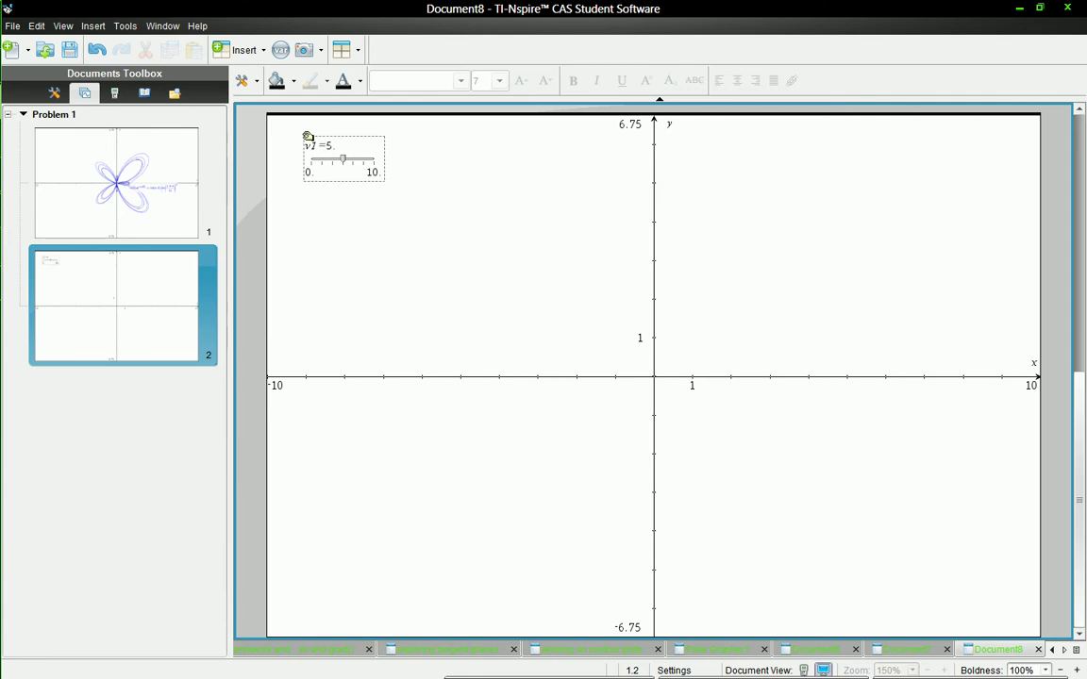
type("interval")
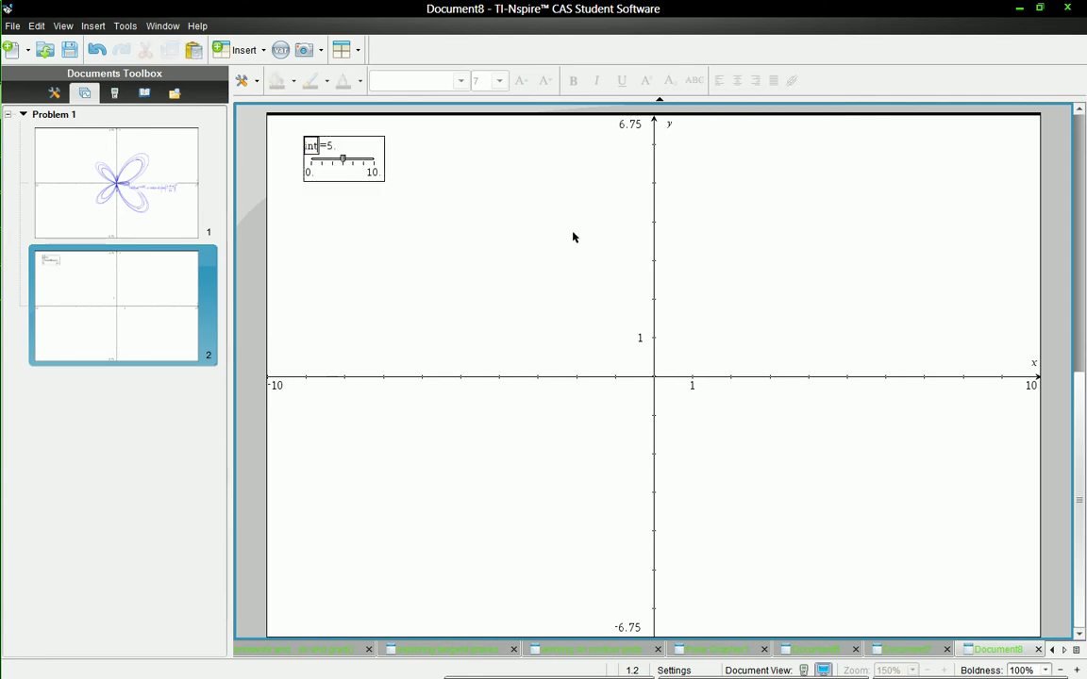
key("Return")
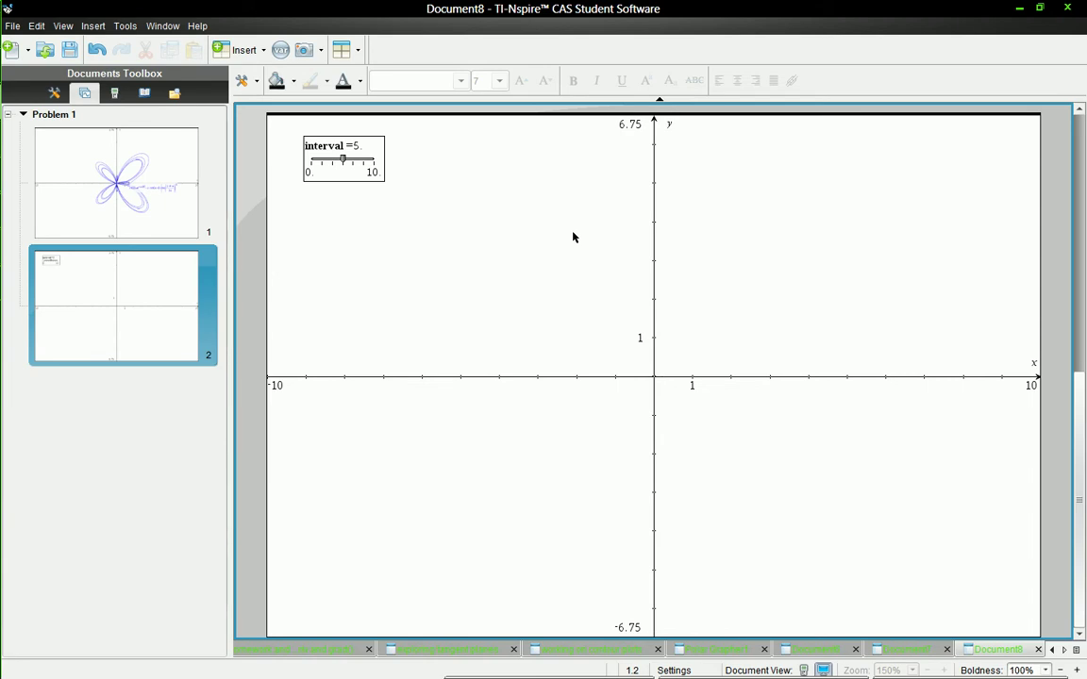
Step: Set the interval slider to value 1, minimum 1, maximum 30 and step size 0.1
right_click(326, 160)
left_click(351, 167)
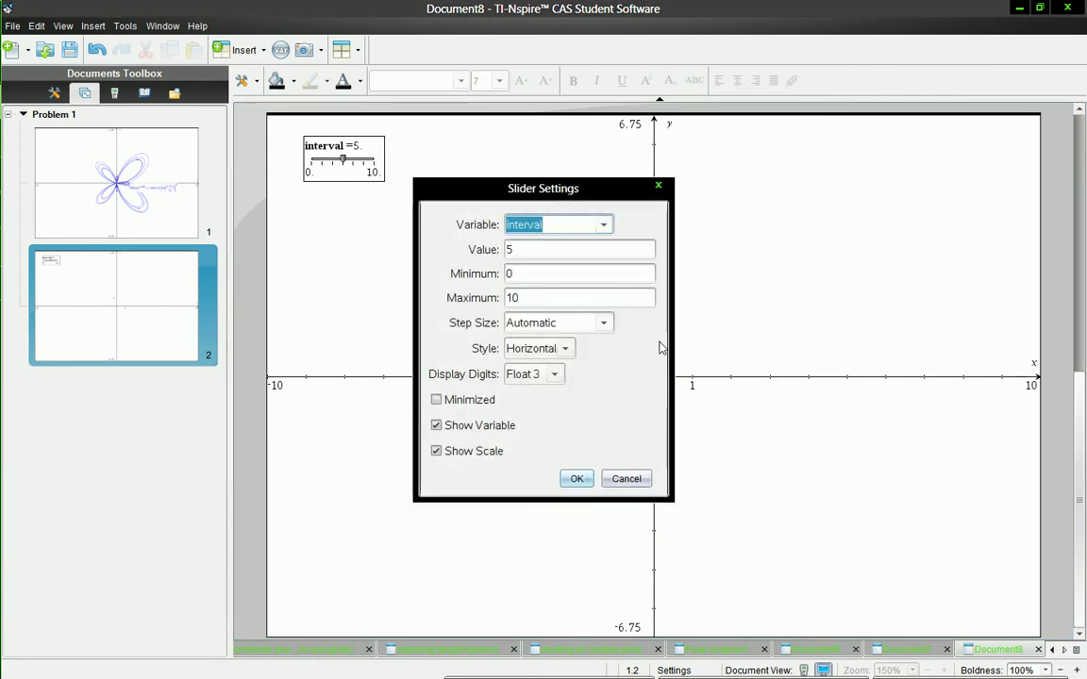
key("Tab")
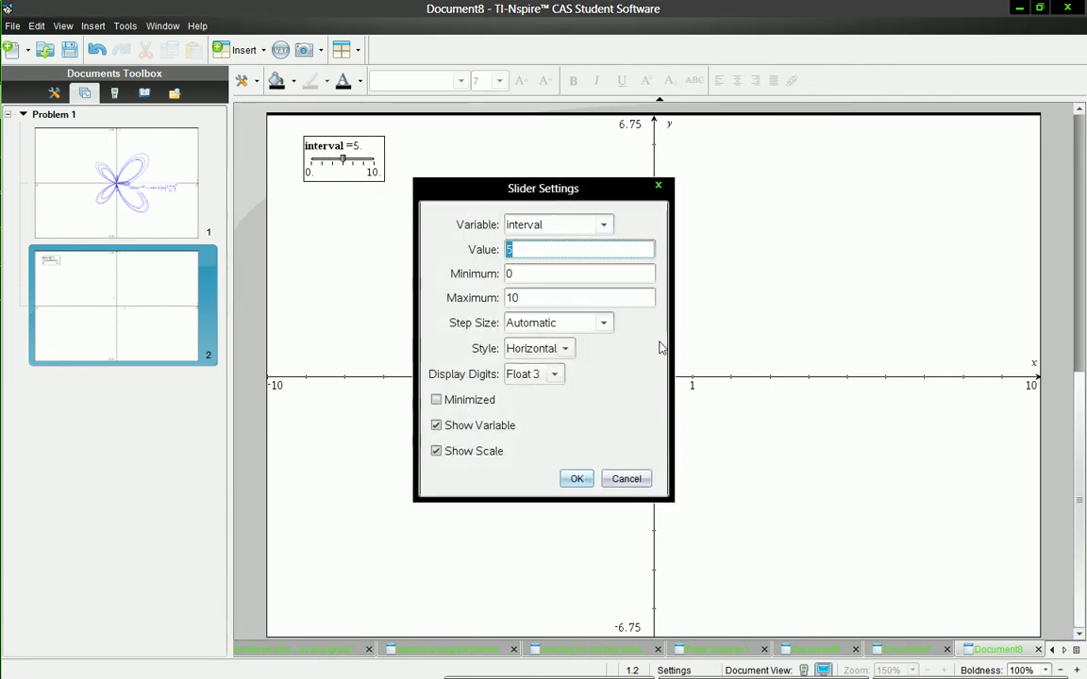
type("1")
key("Tab")
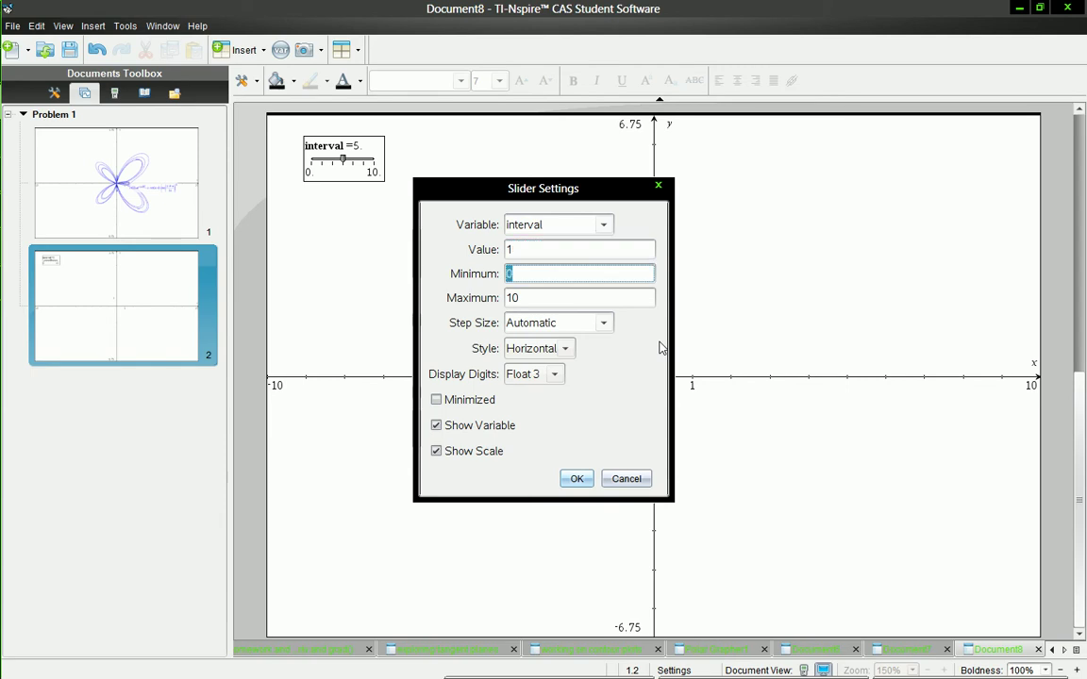
type("2")
key("BackSpace")
type("1")
key("Tab")
type("3")
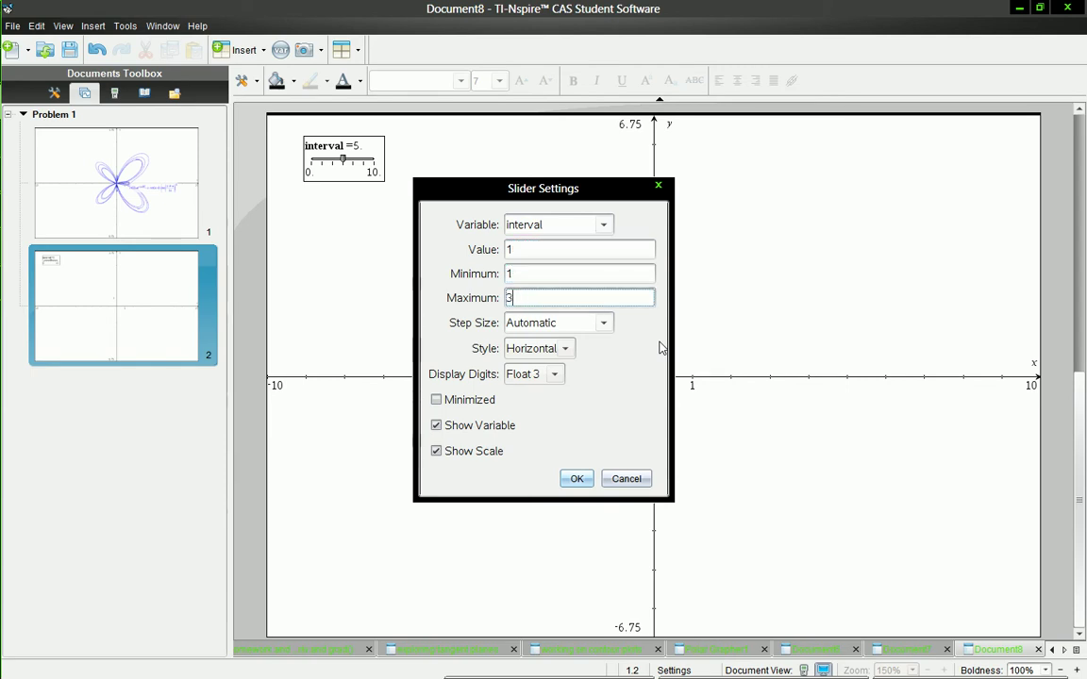
key("Tab")
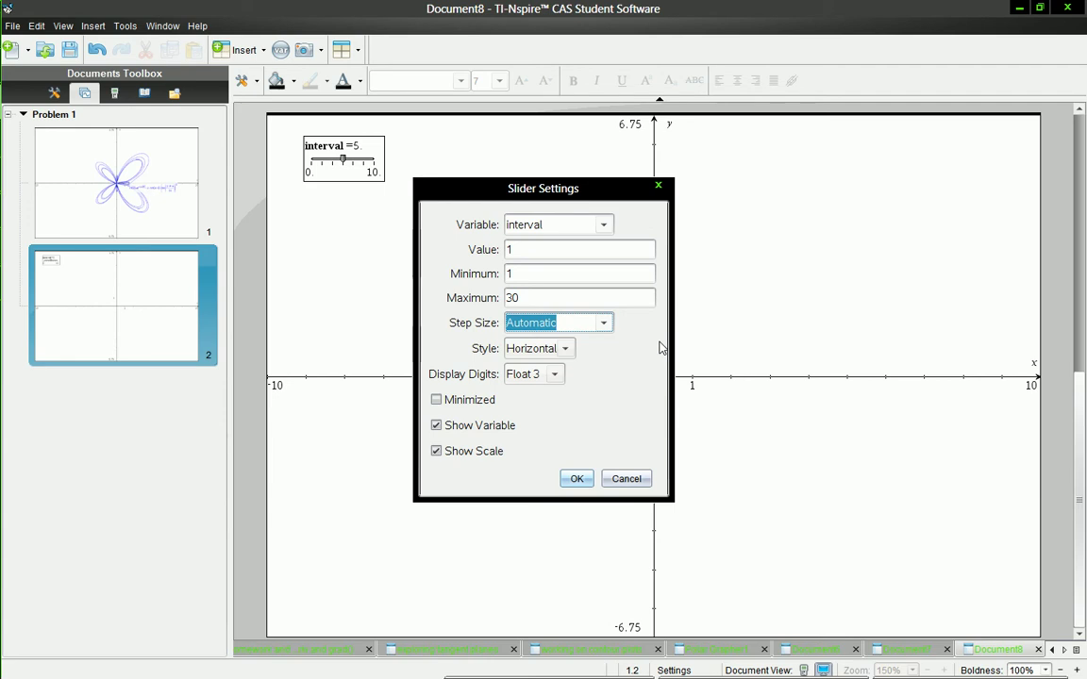
type(".1")
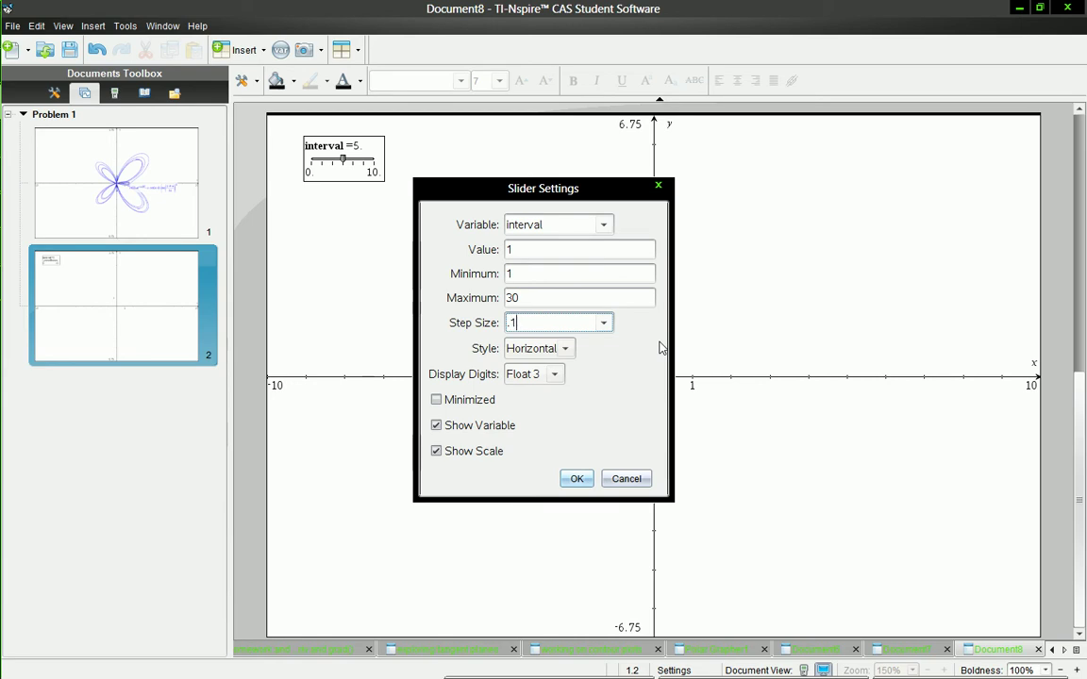
key("Return")
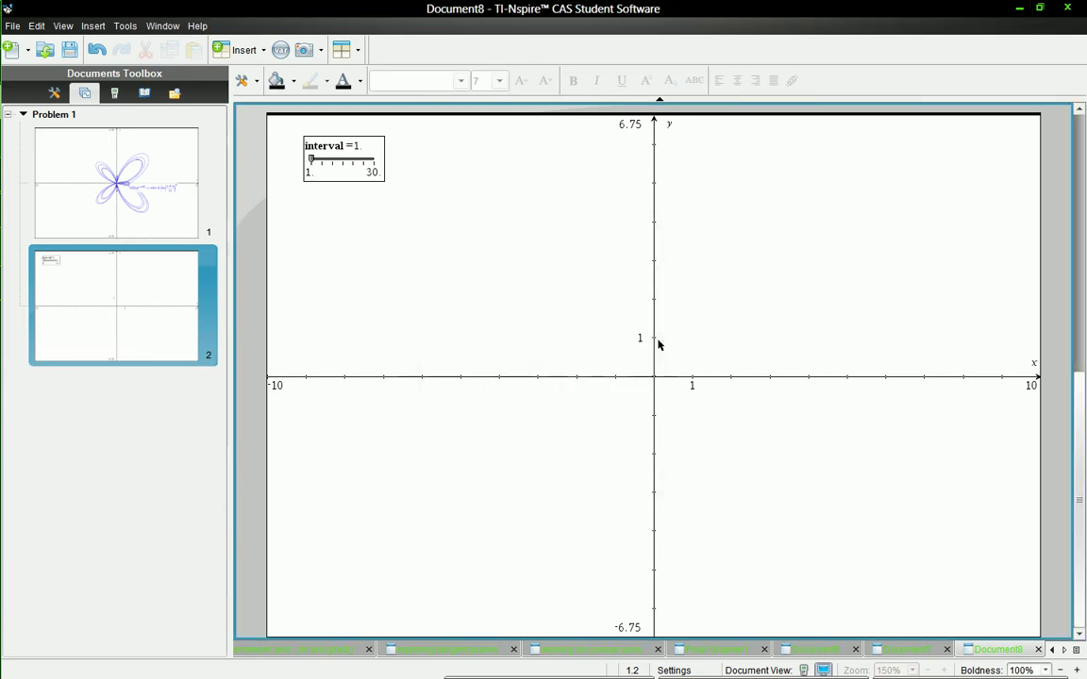
Step: Widen the interval slider and add a slider named step beneath it
left_click_drag(373, 156, 682, 158)
right_click(308, 207)
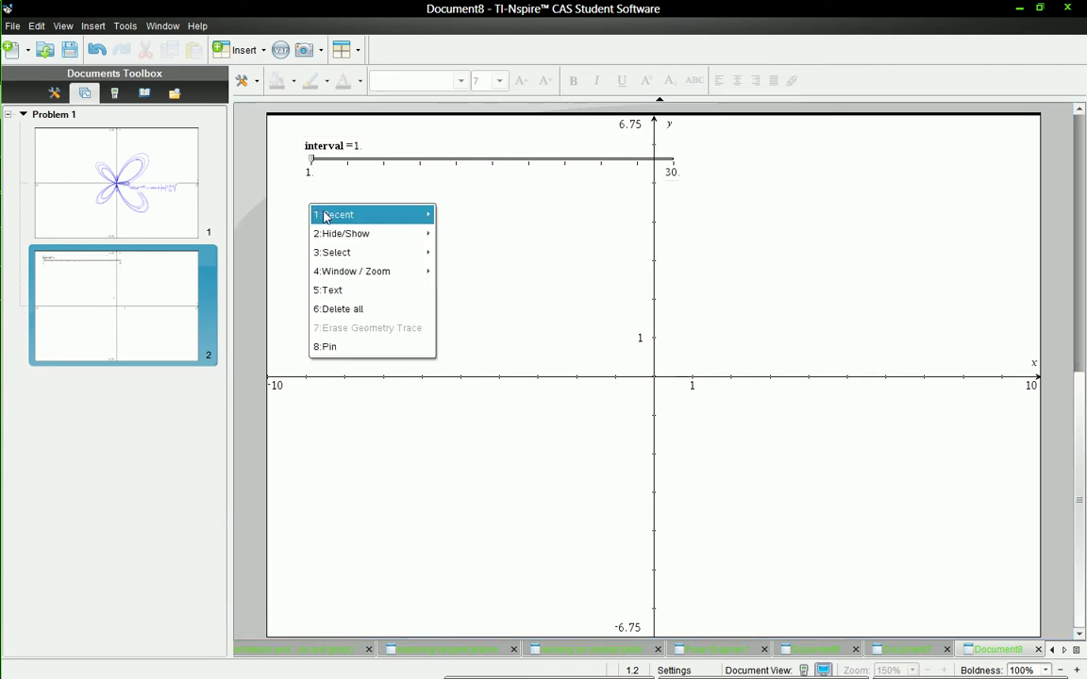
mouse_move(340, 213)
left_click(472, 216)
left_click(312, 205)
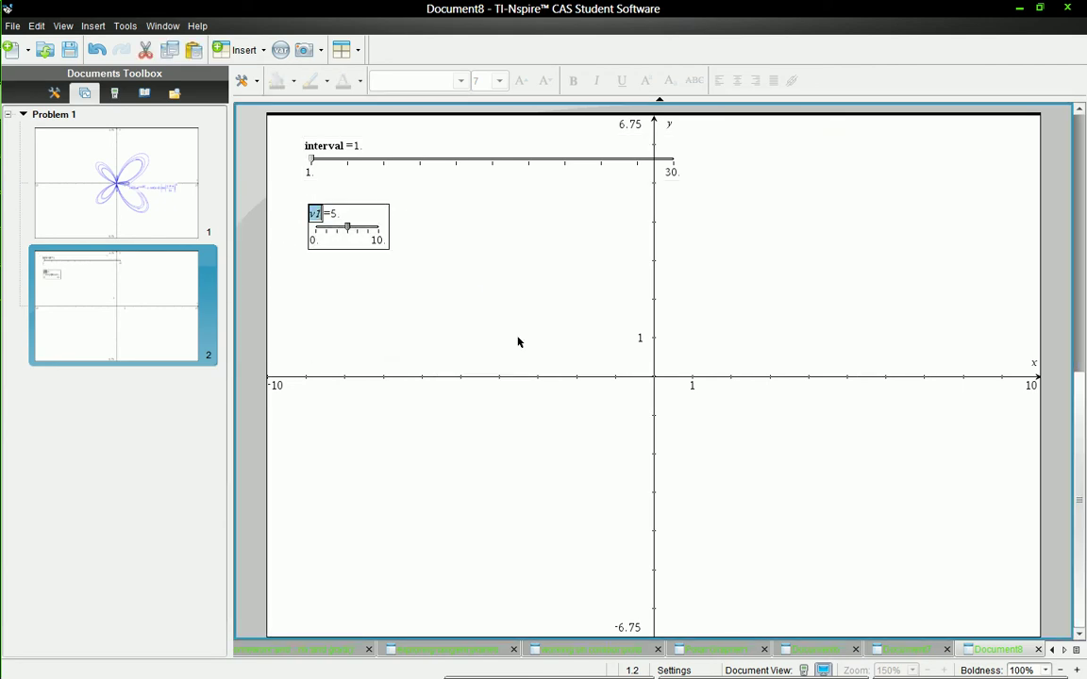
type("step")
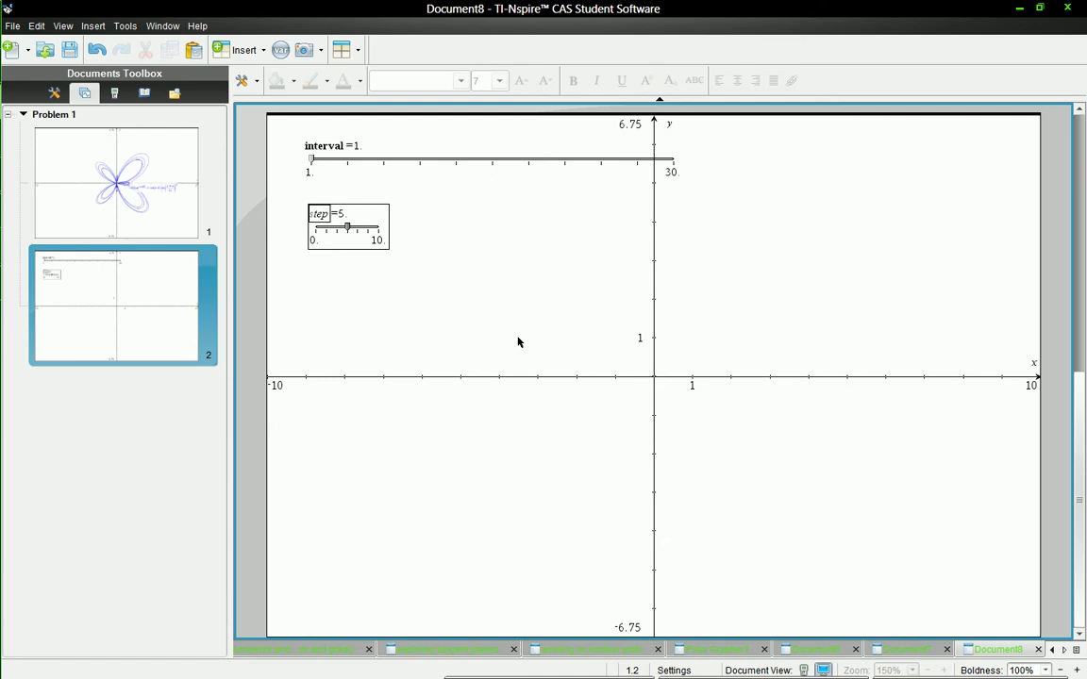
key("Return")
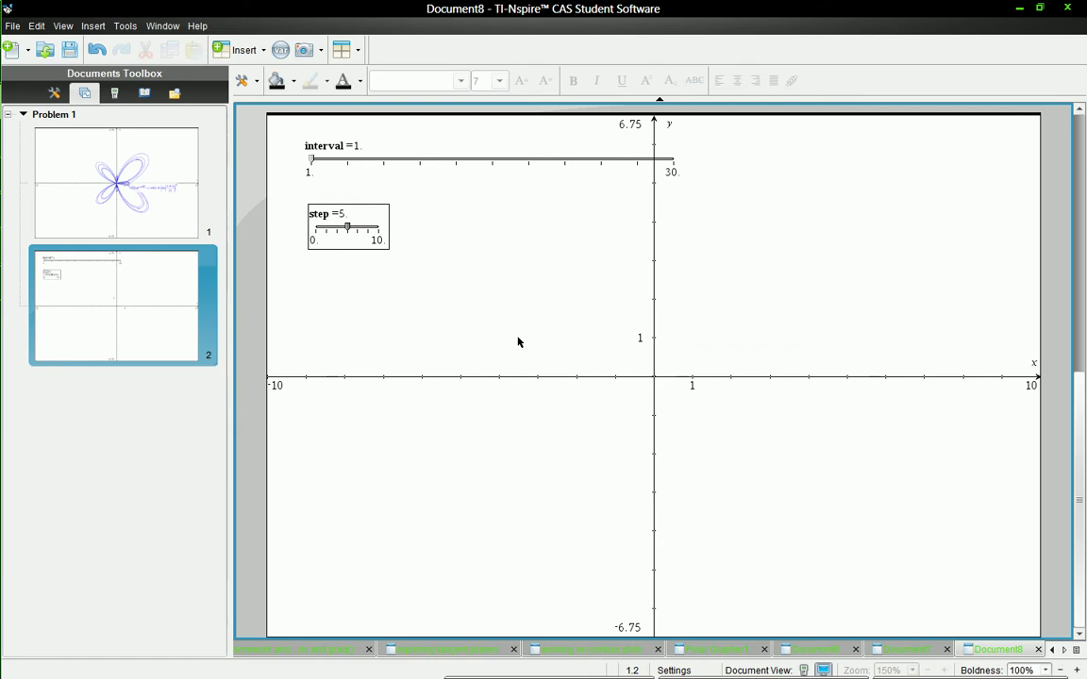
Step: Change the step slider's minimum to 0.01
double_click(316, 240)
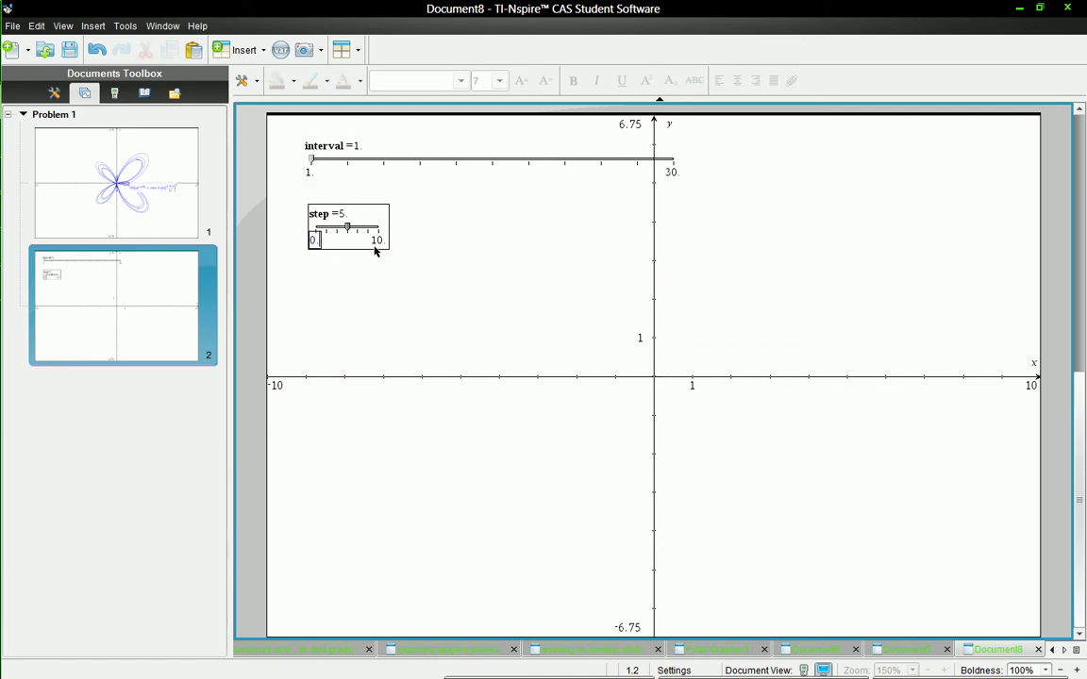
key("ctrl+a")
key("BackSpace")
type("0.1")
key("Return")
Step: Cap the step slider's maximum at π/8 (about 0.3927), bring its value into range, and add a blank page
right_click(376, 231)
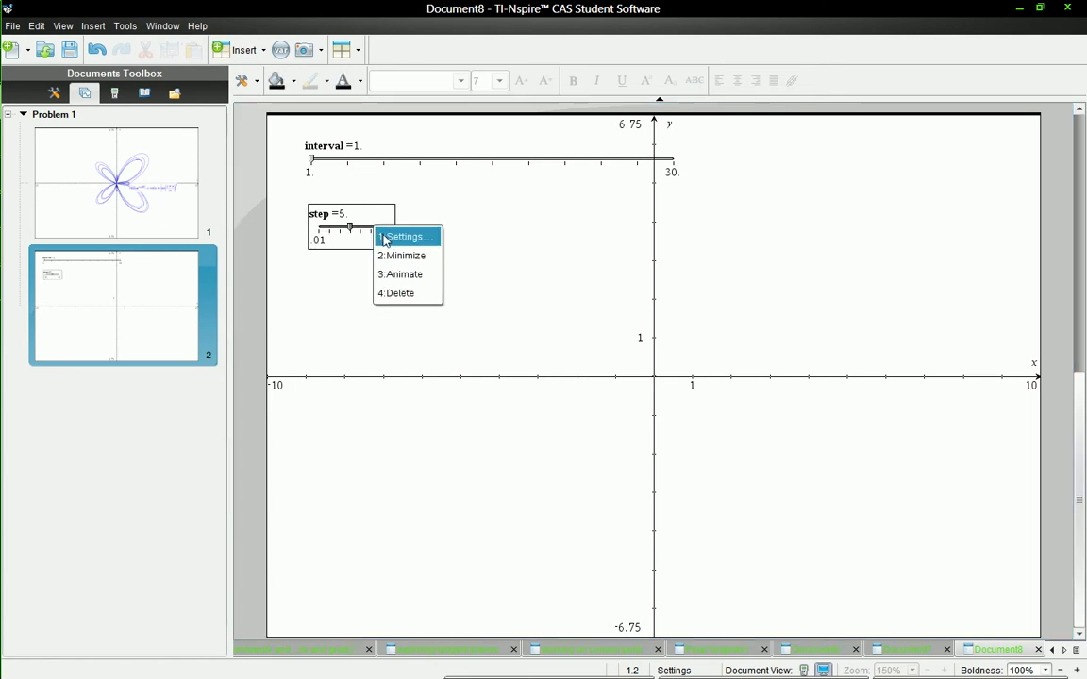
left_click(397, 236)
double_click(533, 297)
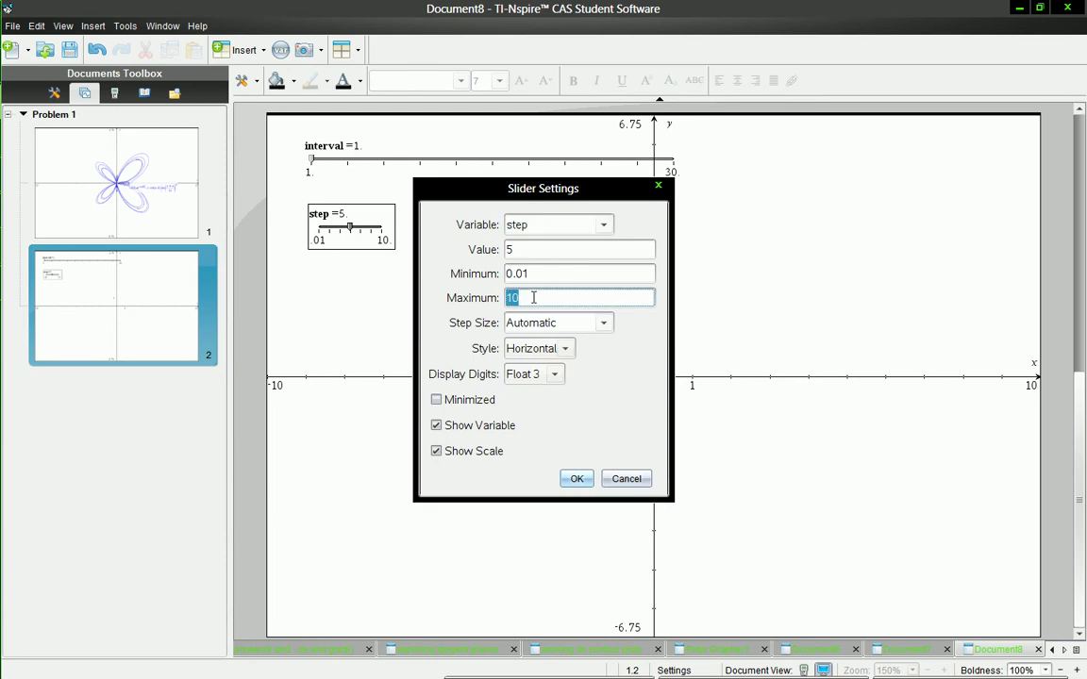
type("pi/8")
key("Tab")
type(".")
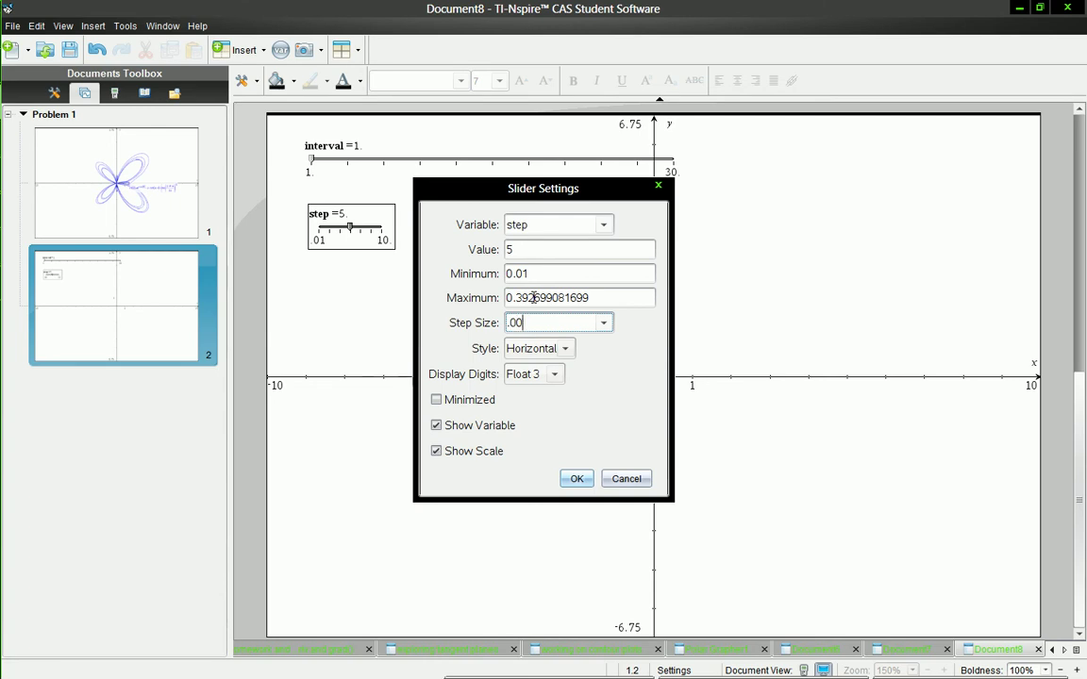
key("Return")
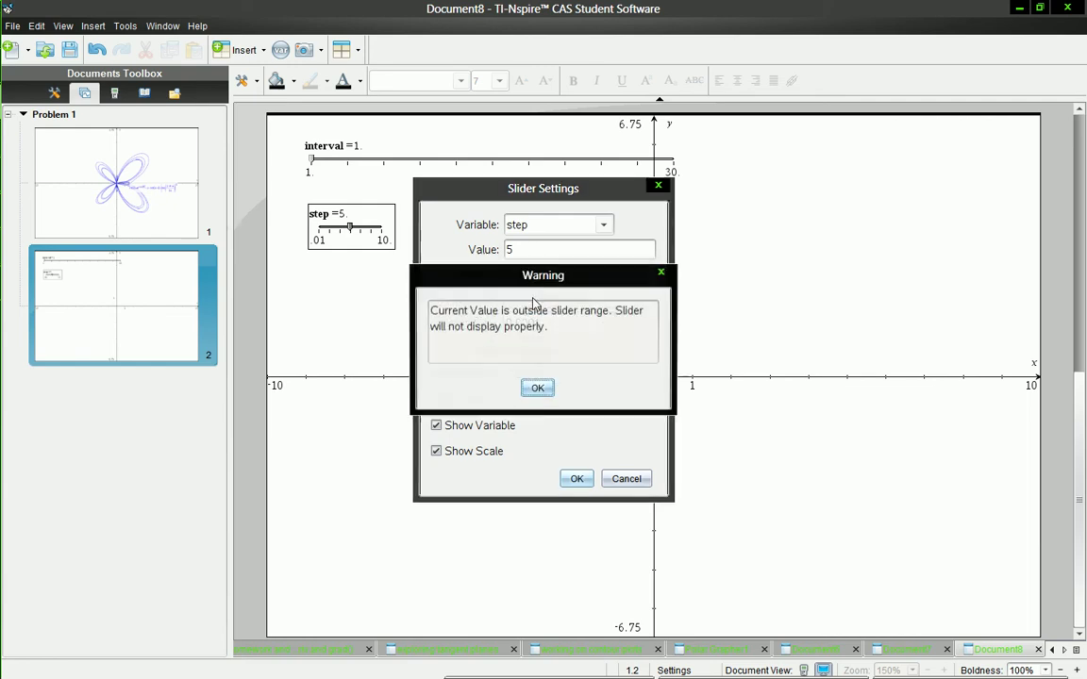
left_click(538, 389)
left_click_drag(352, 228, 399, 241)
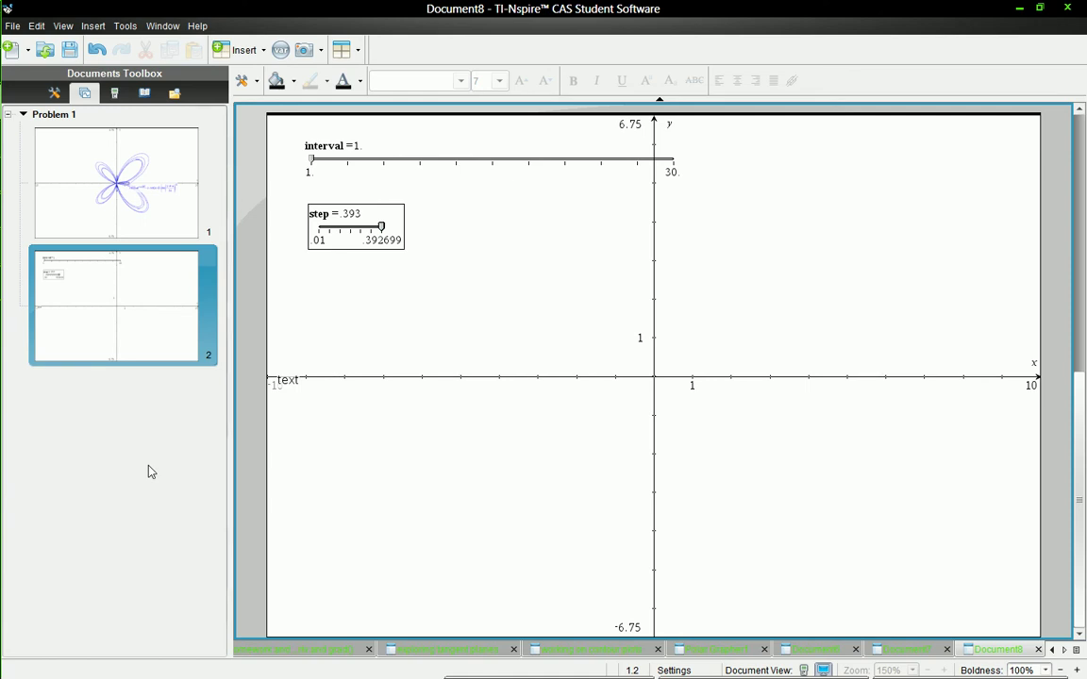
key("ctrl+i")
Step: Add a spreadsheet with column A named θ computing =seq(n,n,0,interval,step)
key("Down")
key("Down")
key("Down")
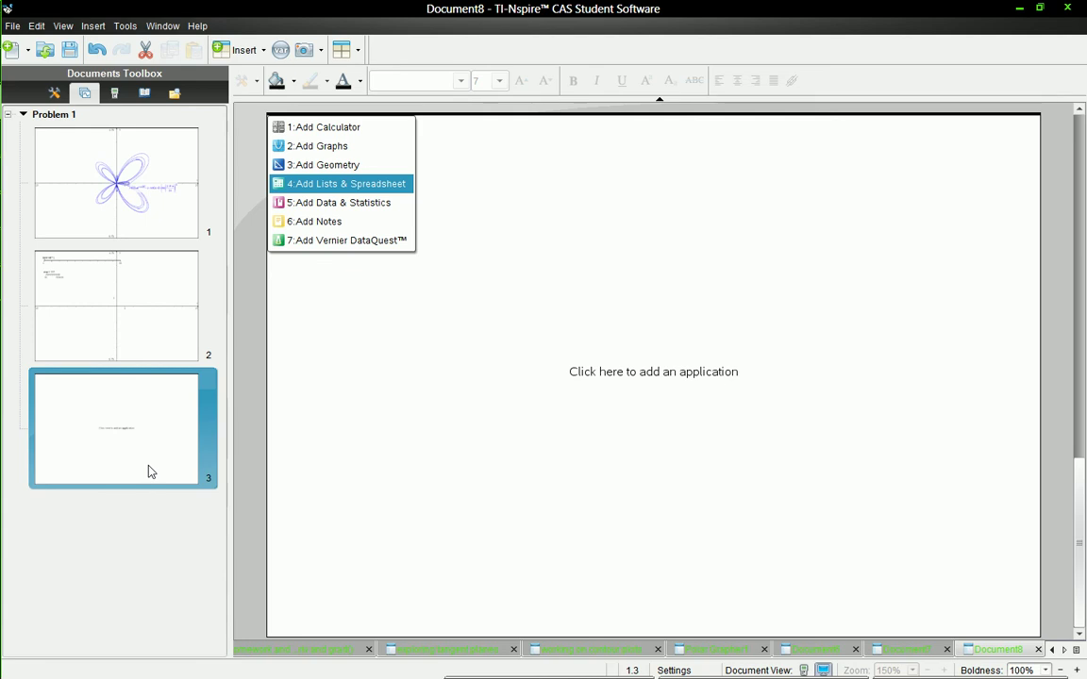
key("Return")
left_click(319, 128)
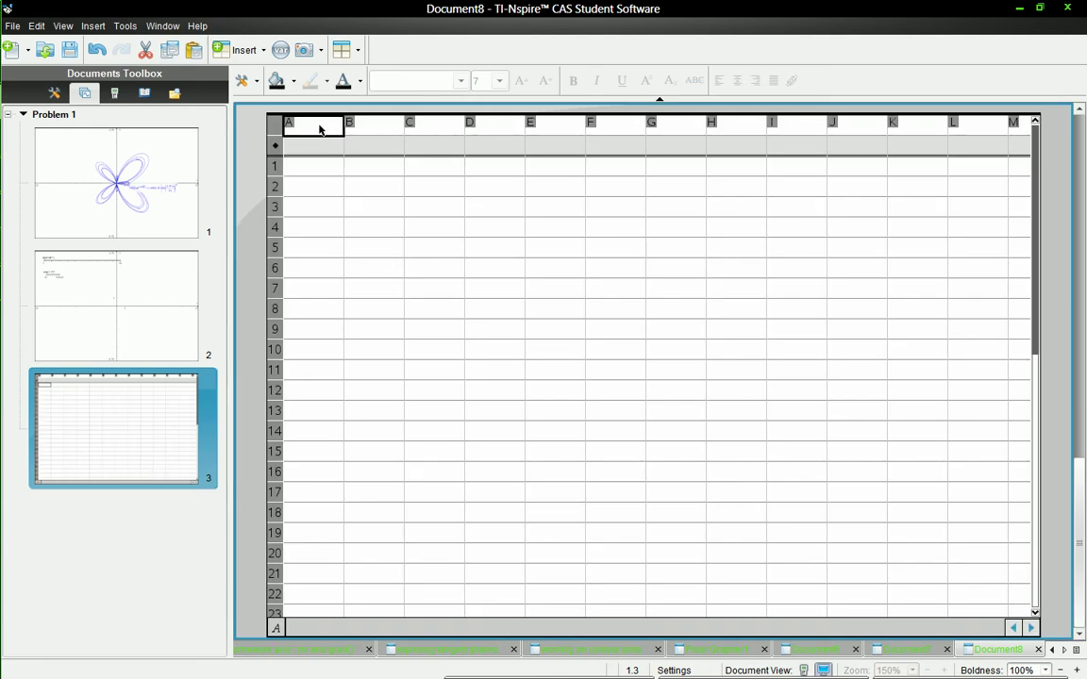
type("theta")
key("Return")
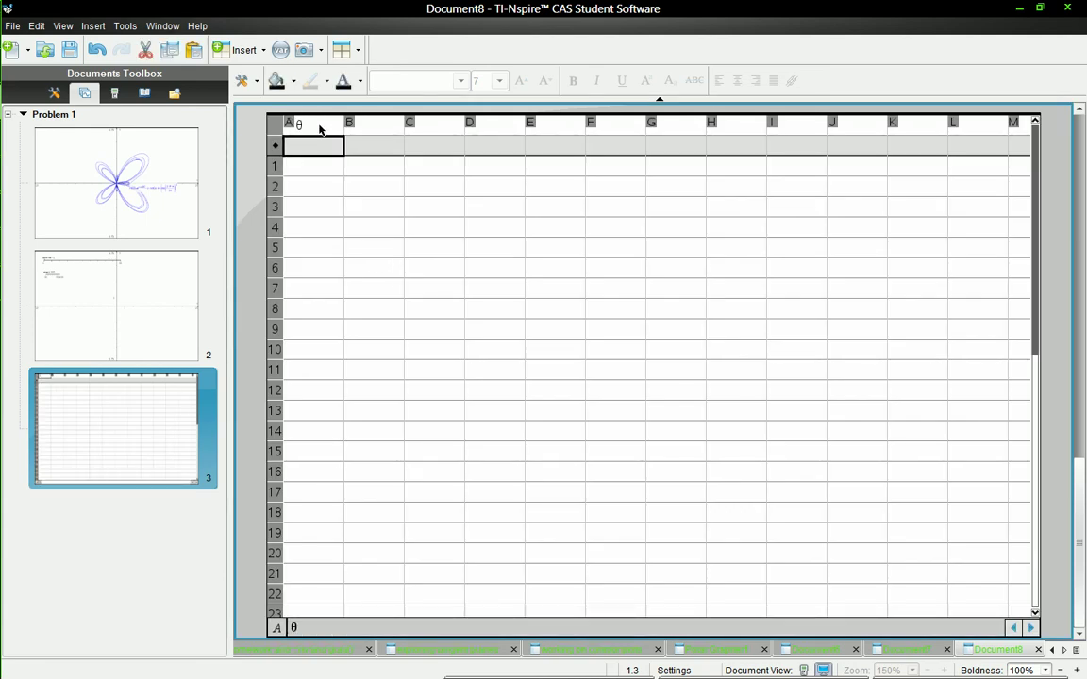
type("=seq(")
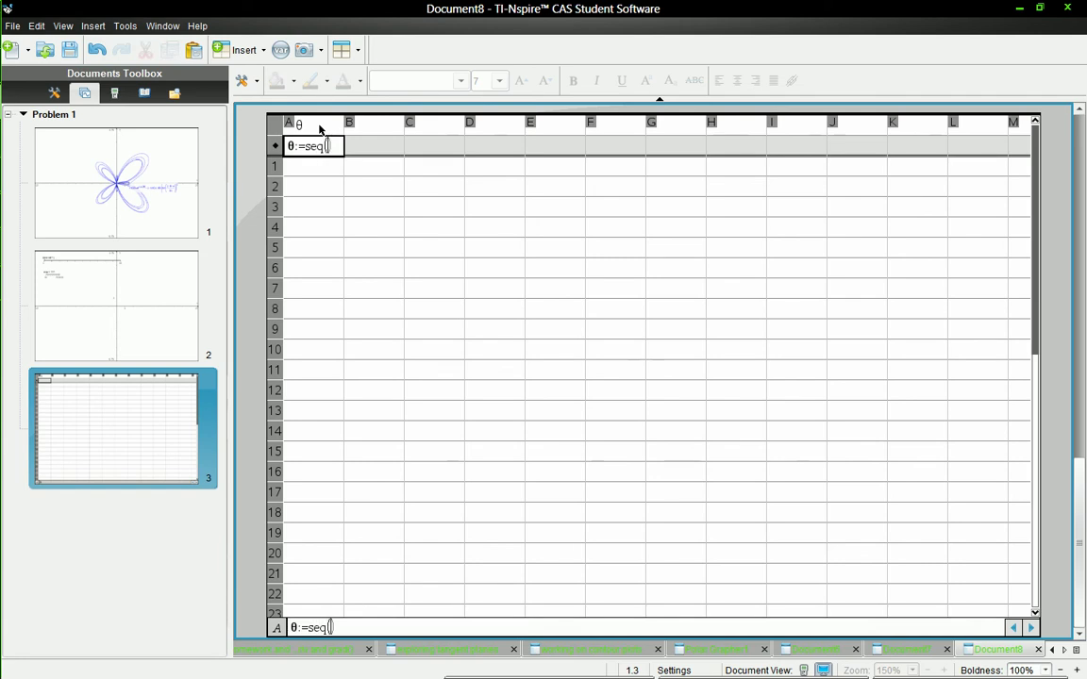
type("n,n")
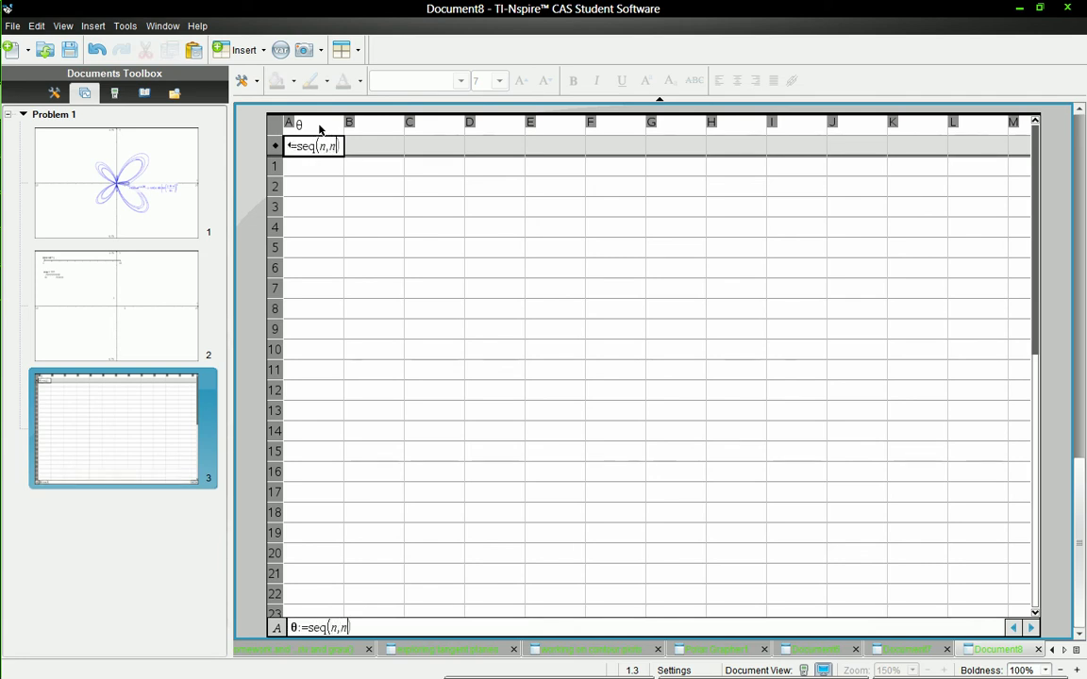
type(",")
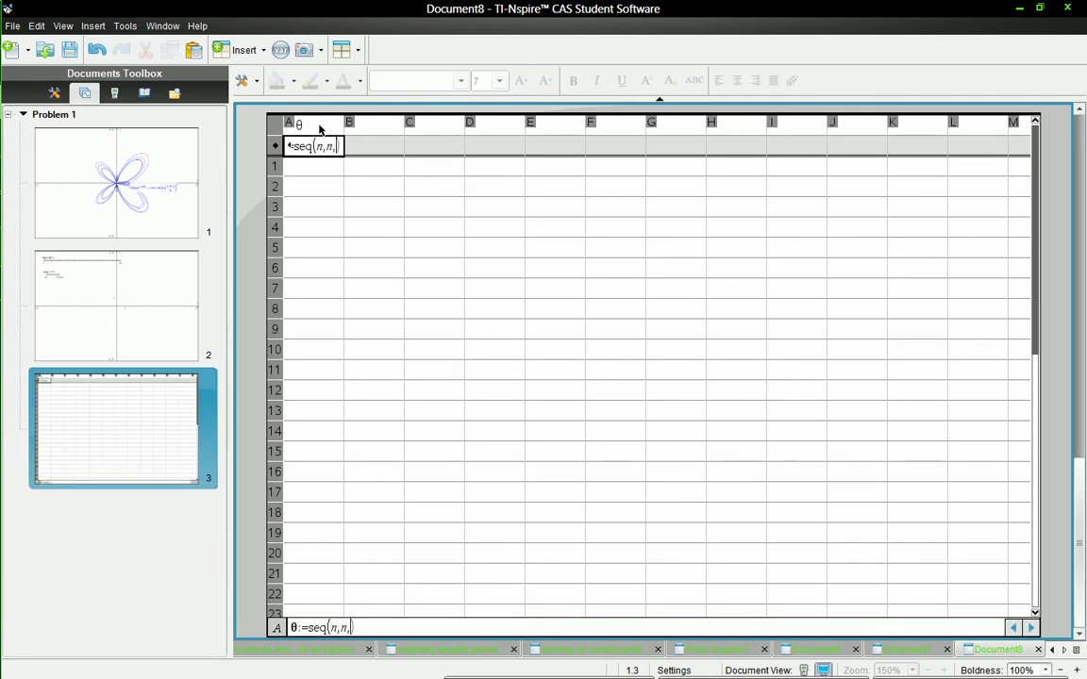
type("0,in")
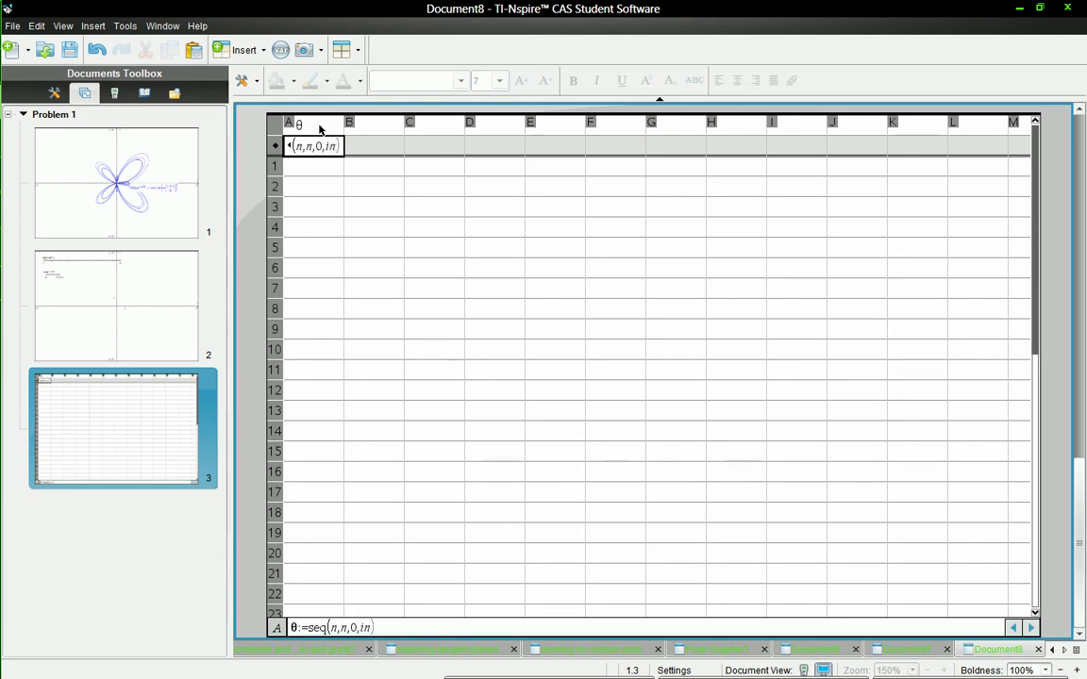
type("terval")
type(",step")
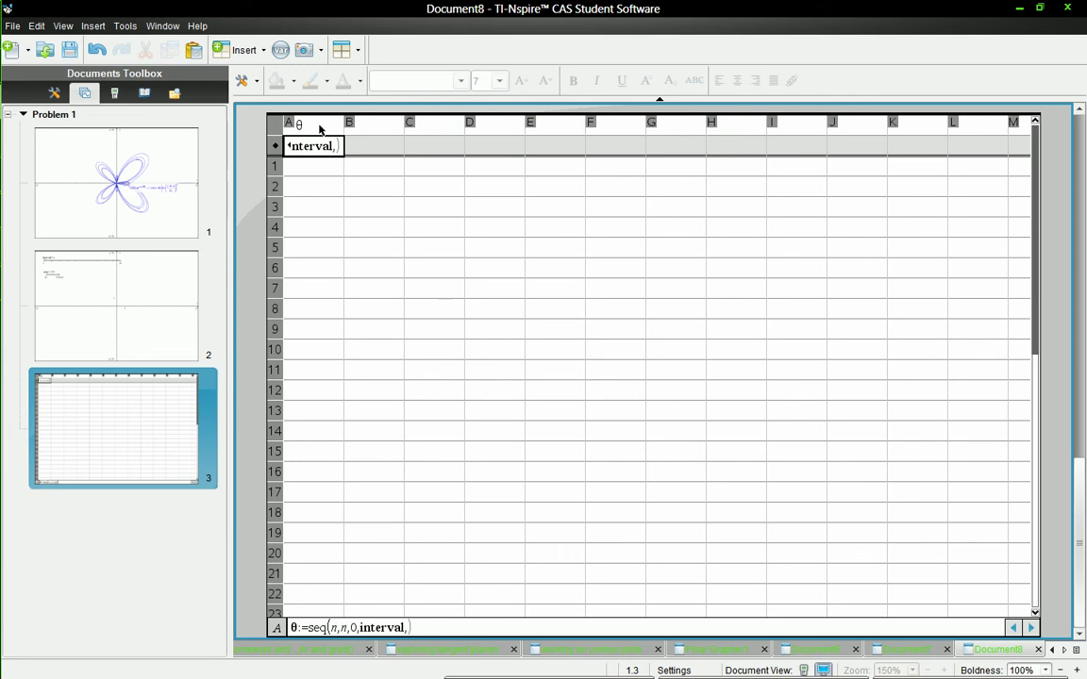
key("Return")
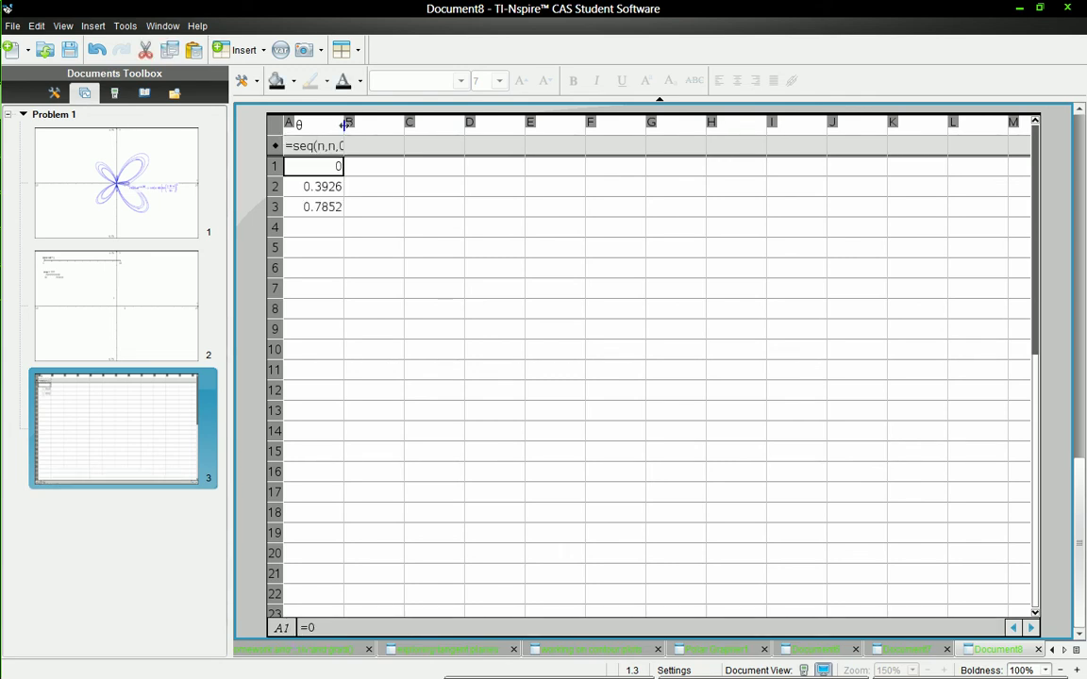
Step: Widen columns A and C of the spreadsheet
left_click_drag(345, 124, 452, 124)
left_click(517, 123)
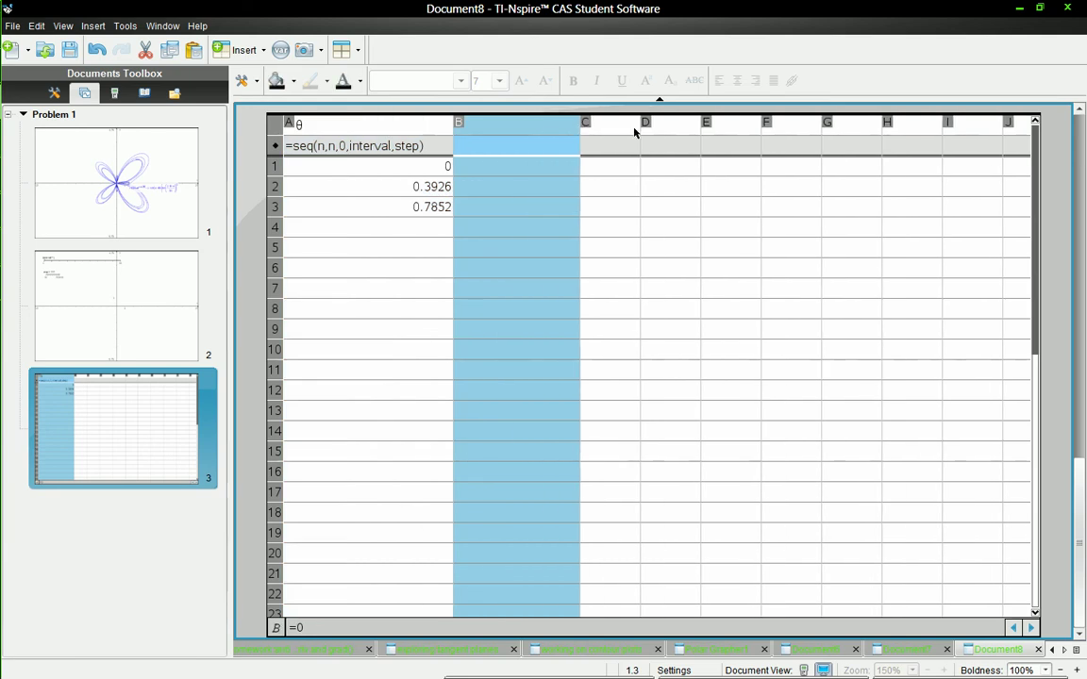
left_click_drag(640, 123, 737, 125)
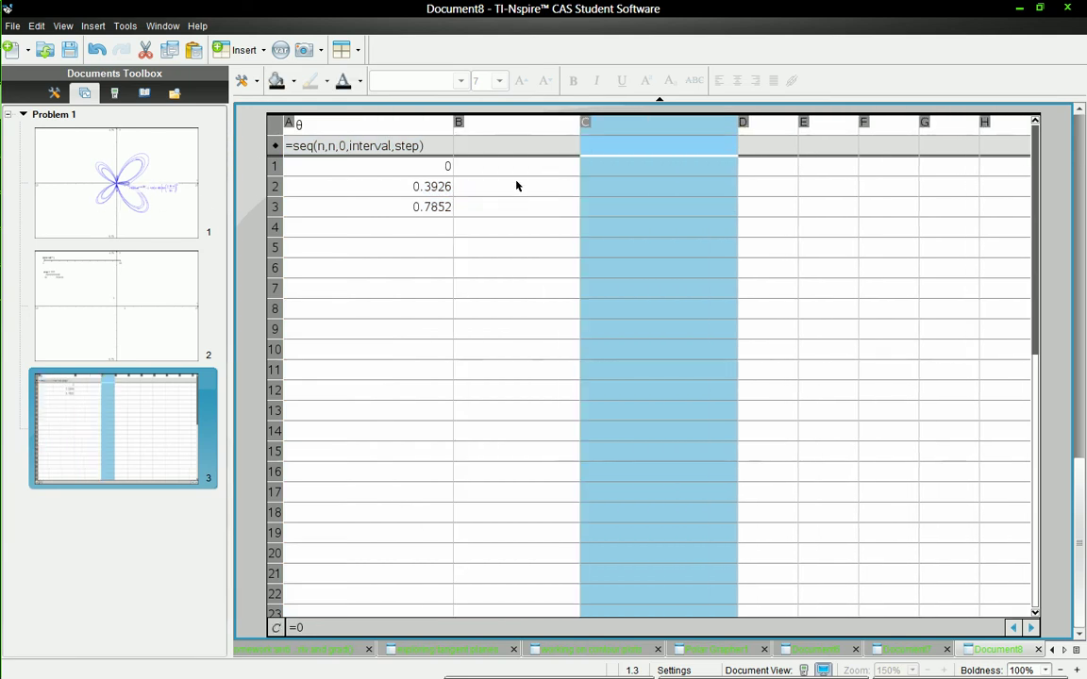
Step: Name column B polar and fill it with r1(θ)
left_click(519, 127)
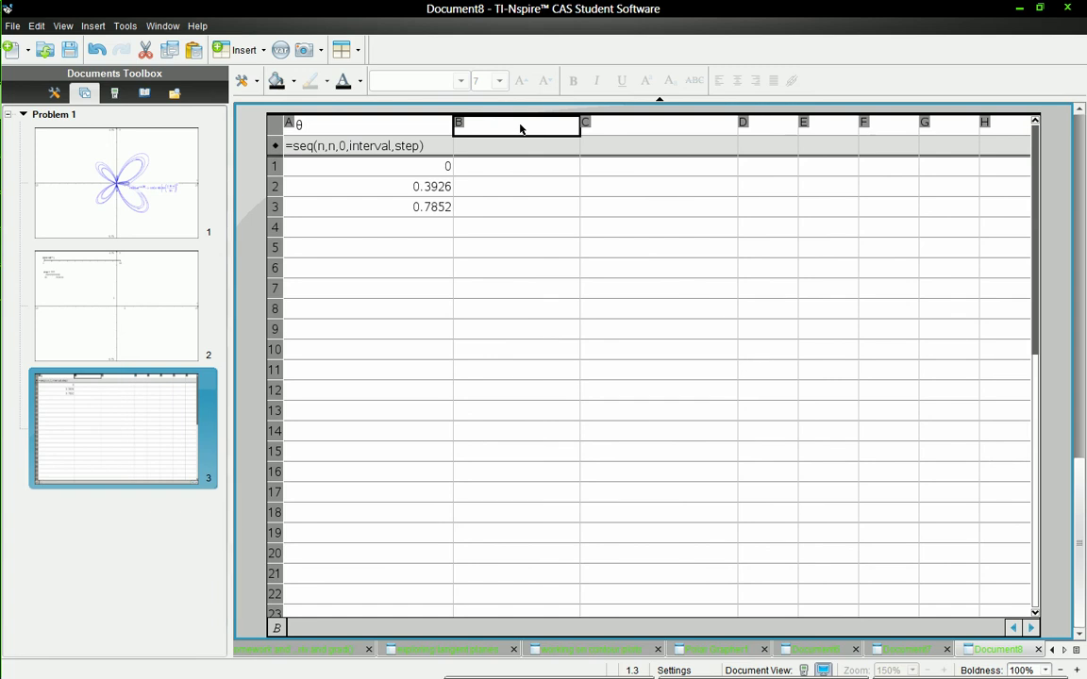
type("polar")
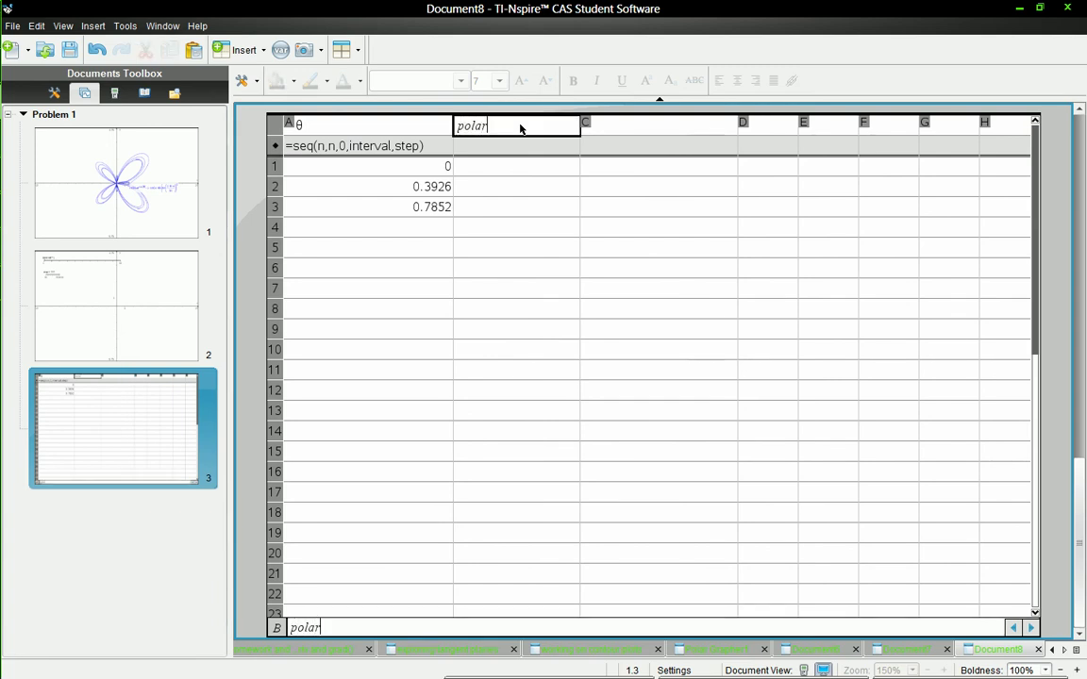
key("Return")
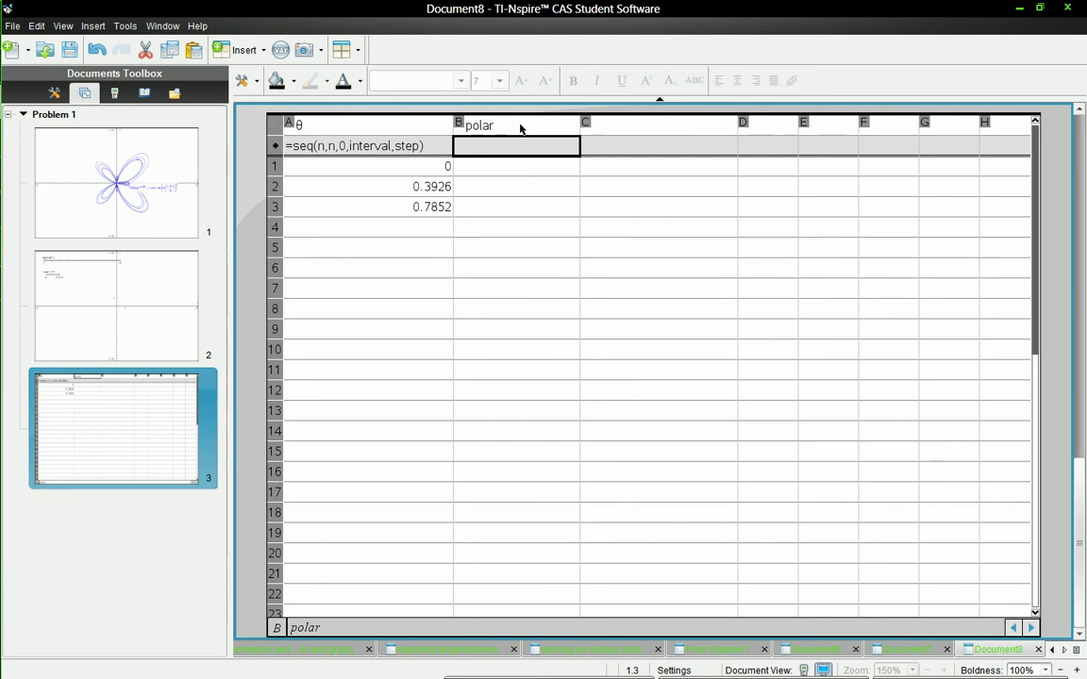
type("r1(theta")
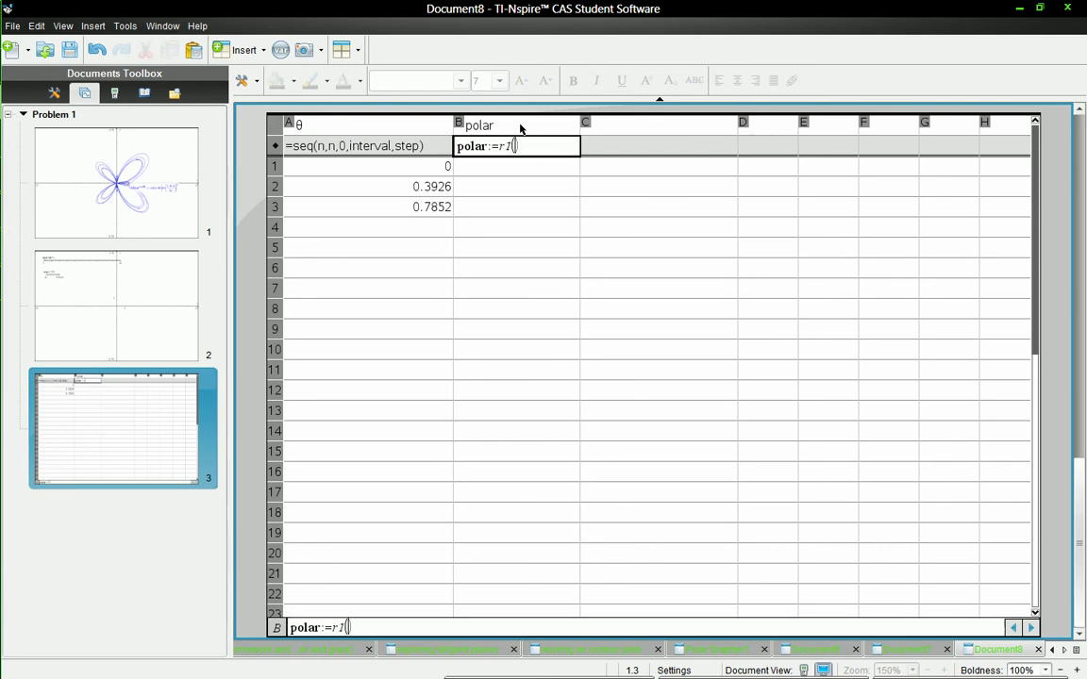
key("Return")
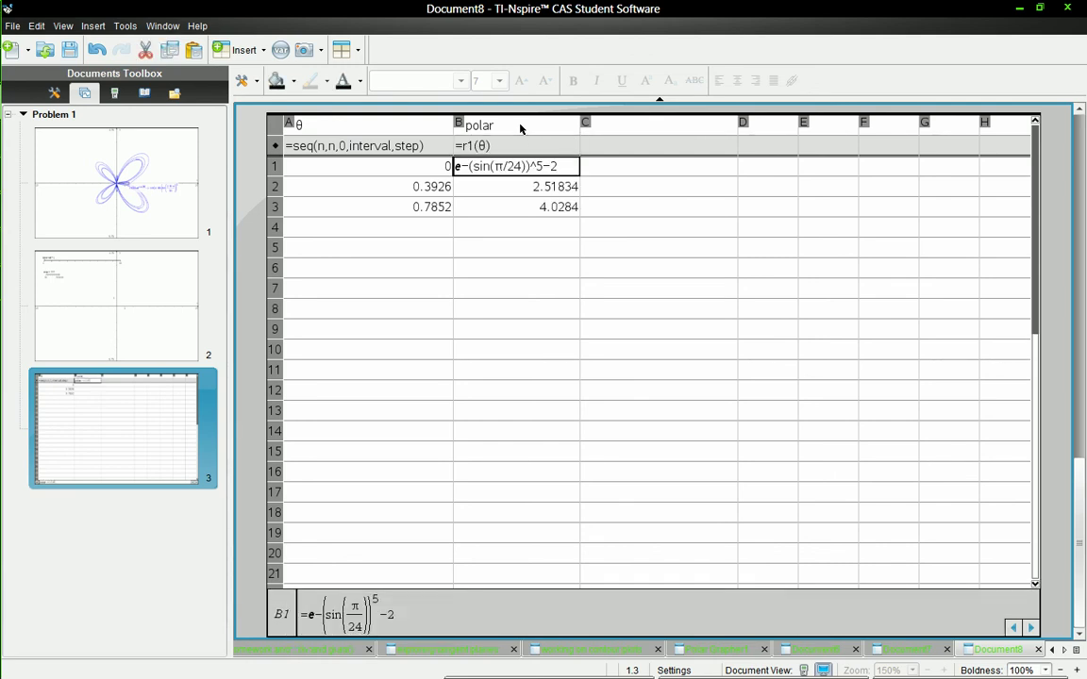
Step: Name column C xval with formula polar·cos(θ)
key("Up")
key("Up")
key("Right")
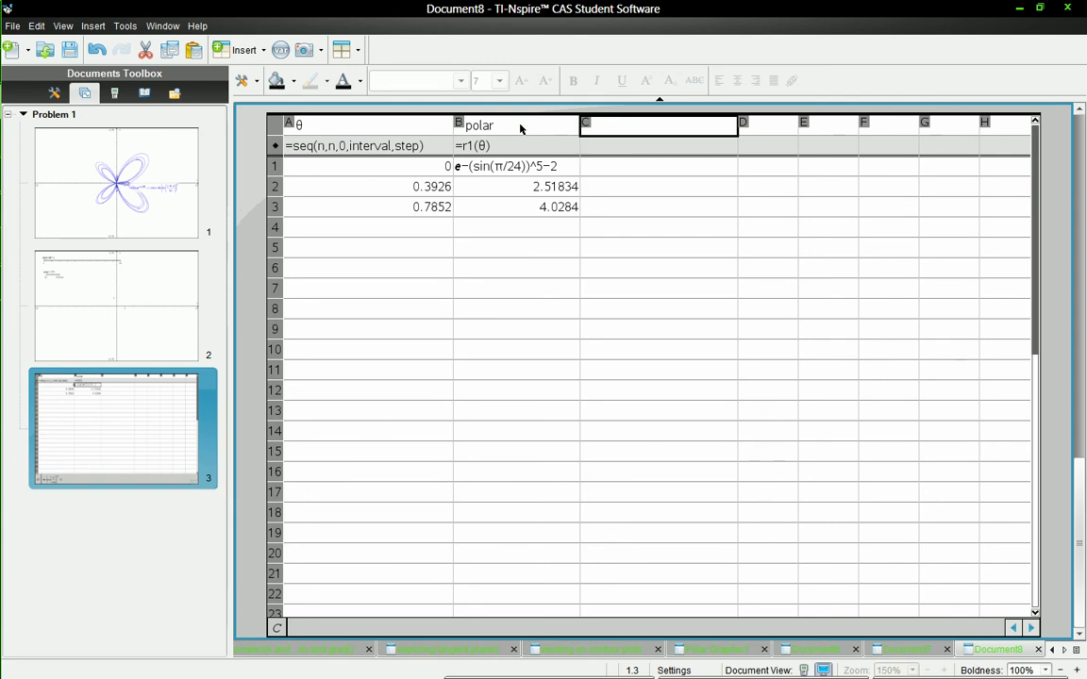
type("xval")
key("Return")
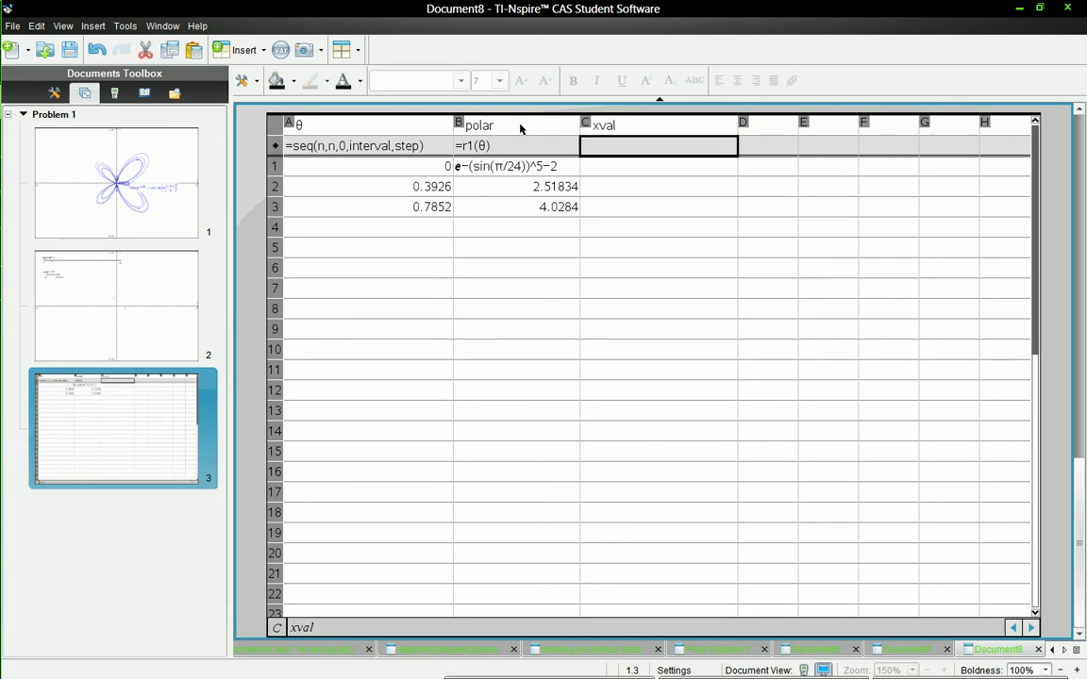
type("xval:=polar")
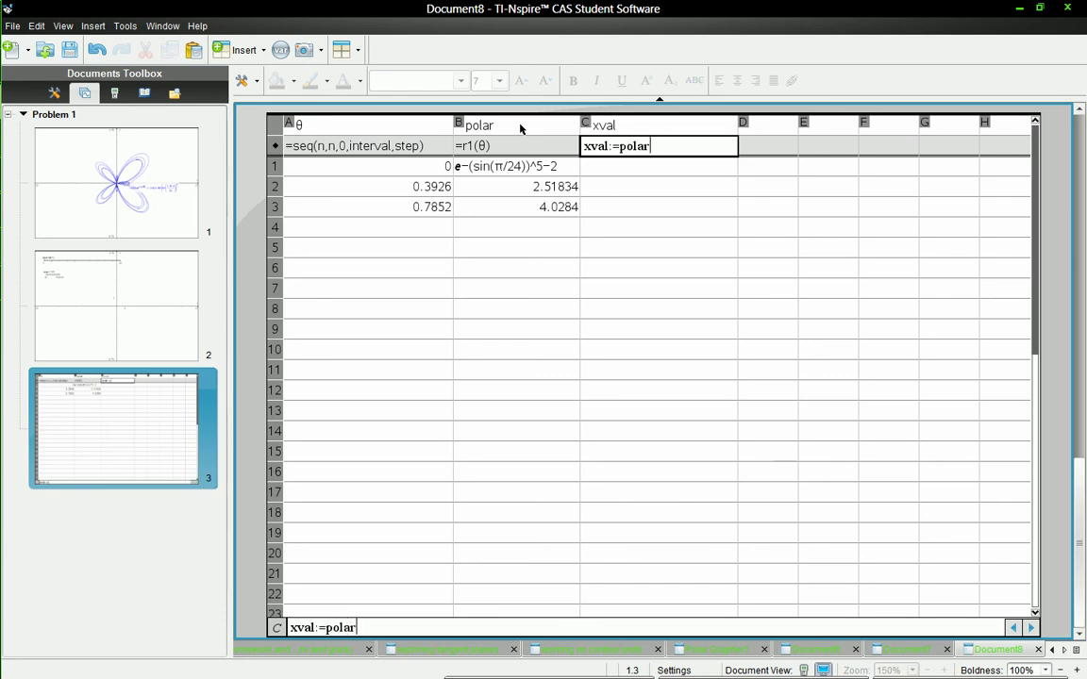
type(" cos(theta")
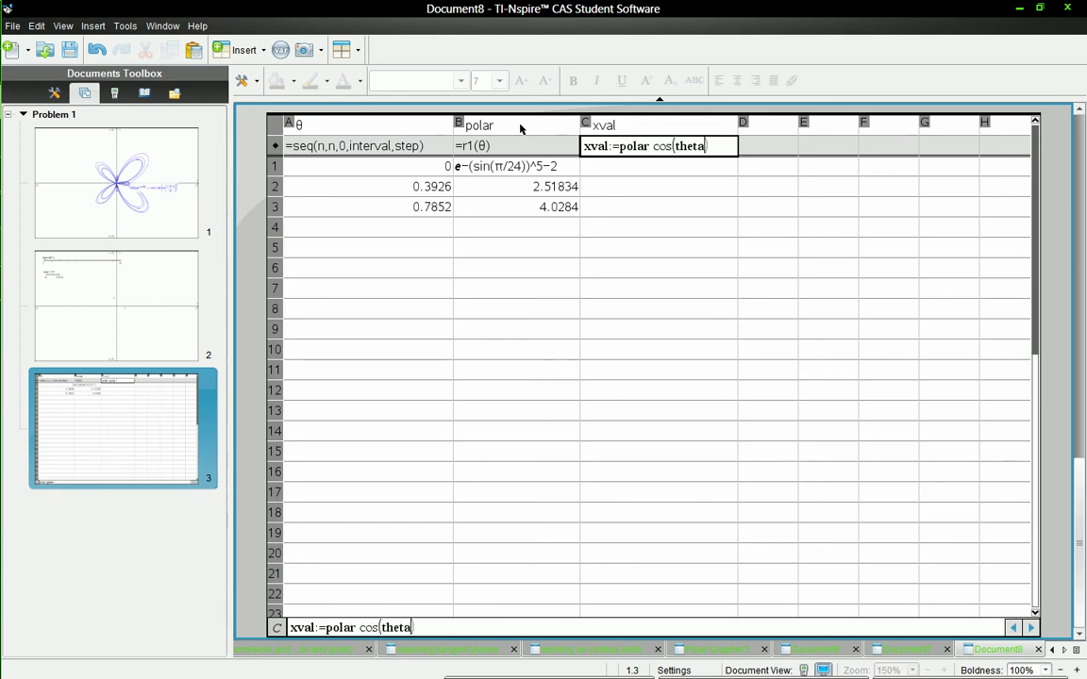
key("Return")
Step: Name column D yval with formula polar·sin(θ)
key("Right")
key("Up")
key("Up")
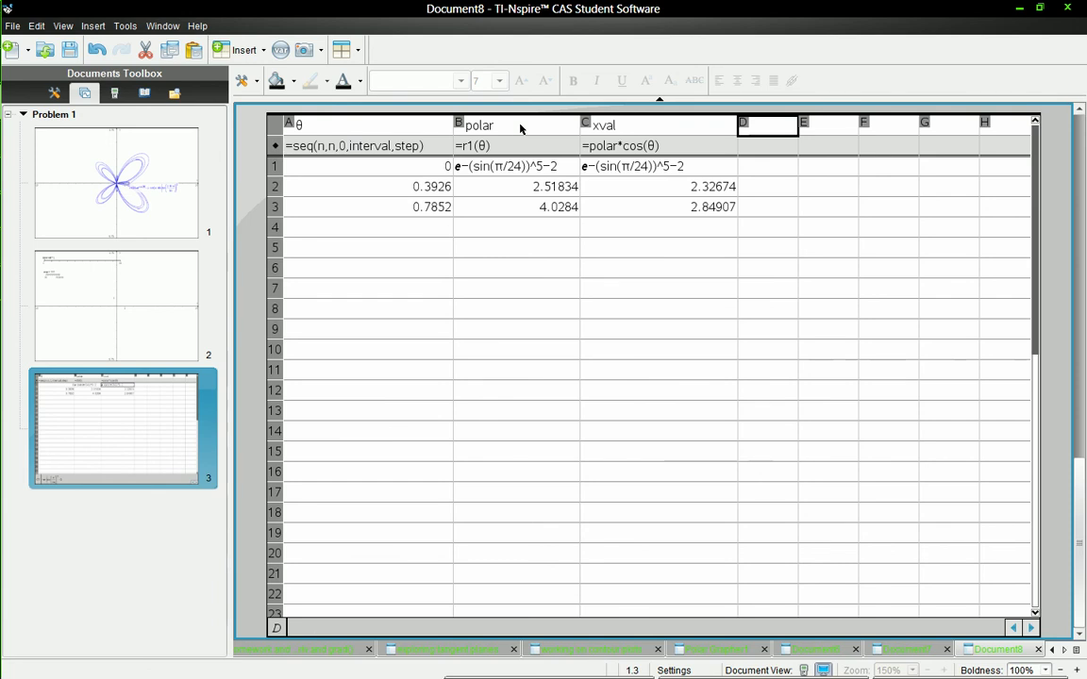
type("yval")
key("Return")
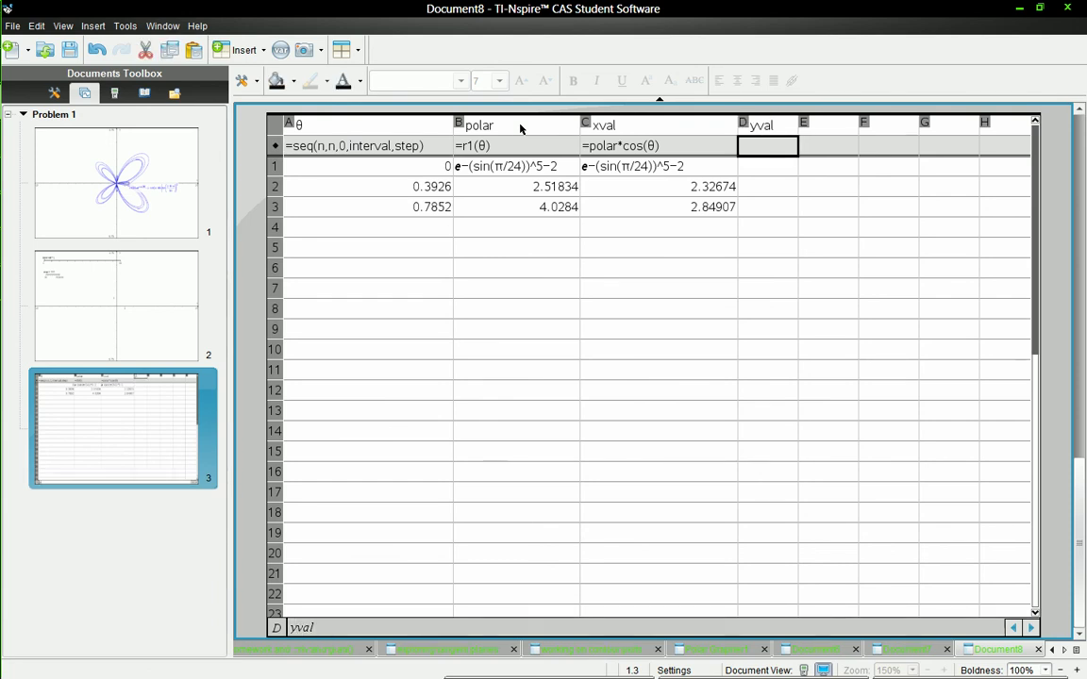
type("=yv")
key("BackSpace")
key("BackSpace")
type("polar")
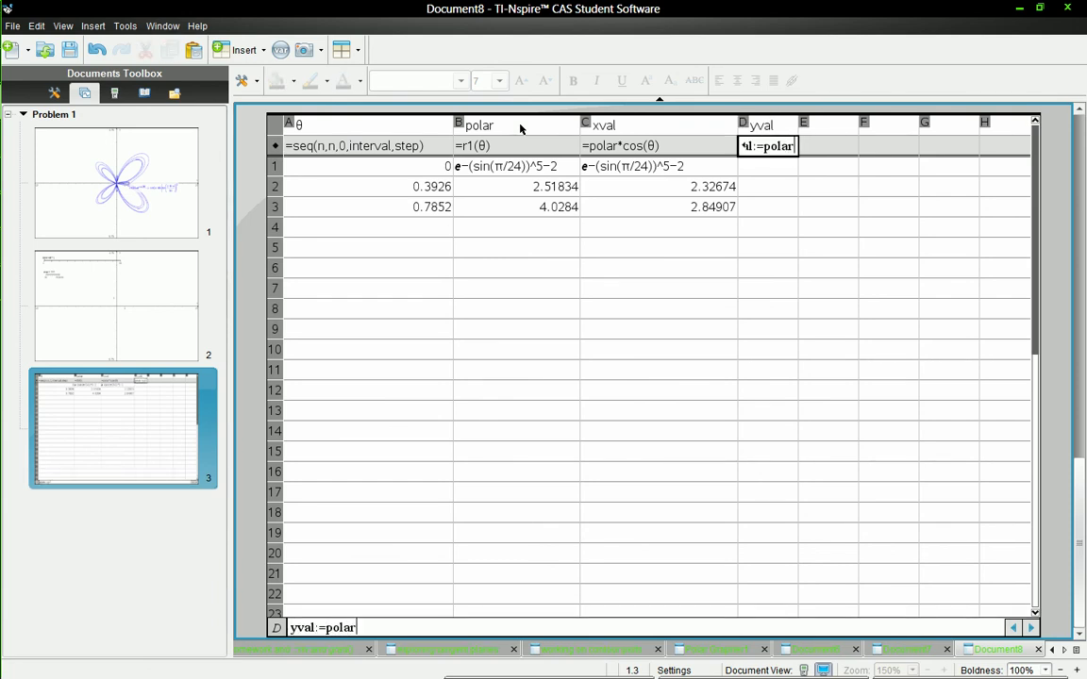
type(" sin(the")
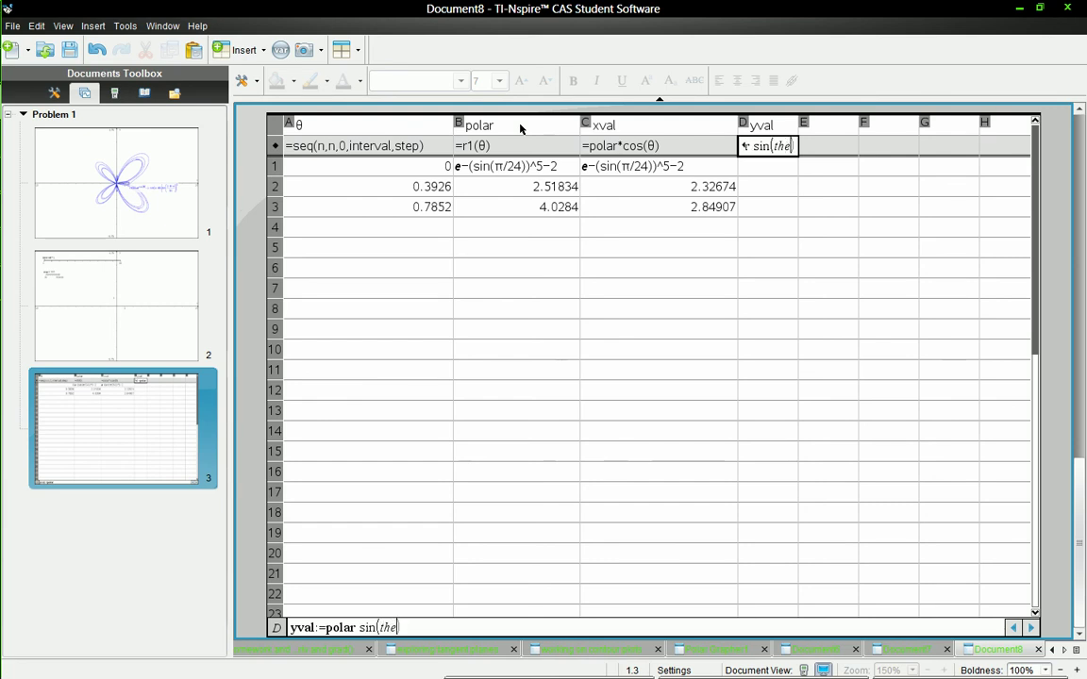
type("ta")
key("Return")
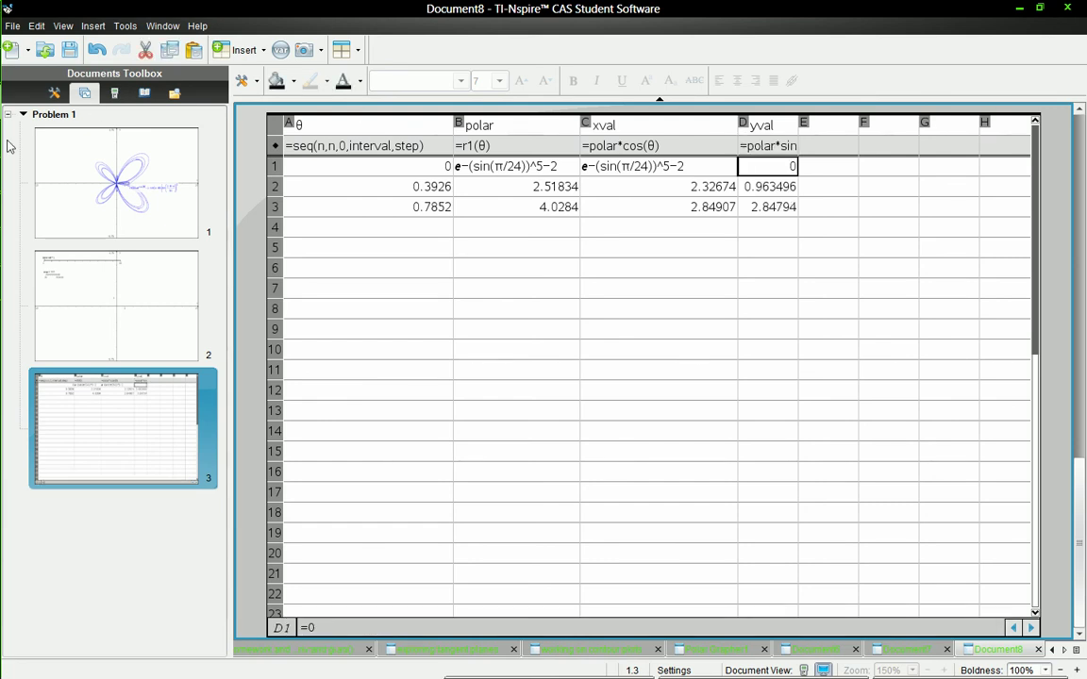
Step: On the slider page 1.2, plot scatter plot s1 with xval as x and yval as y
left_click(192, 309)
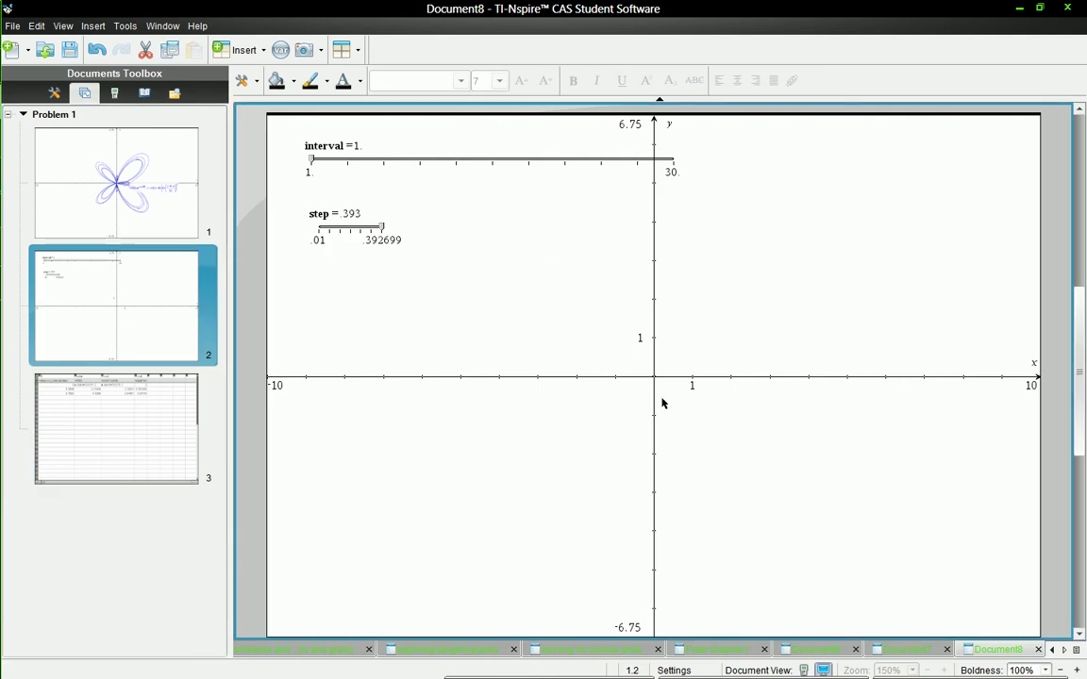
key("ctrl+g")
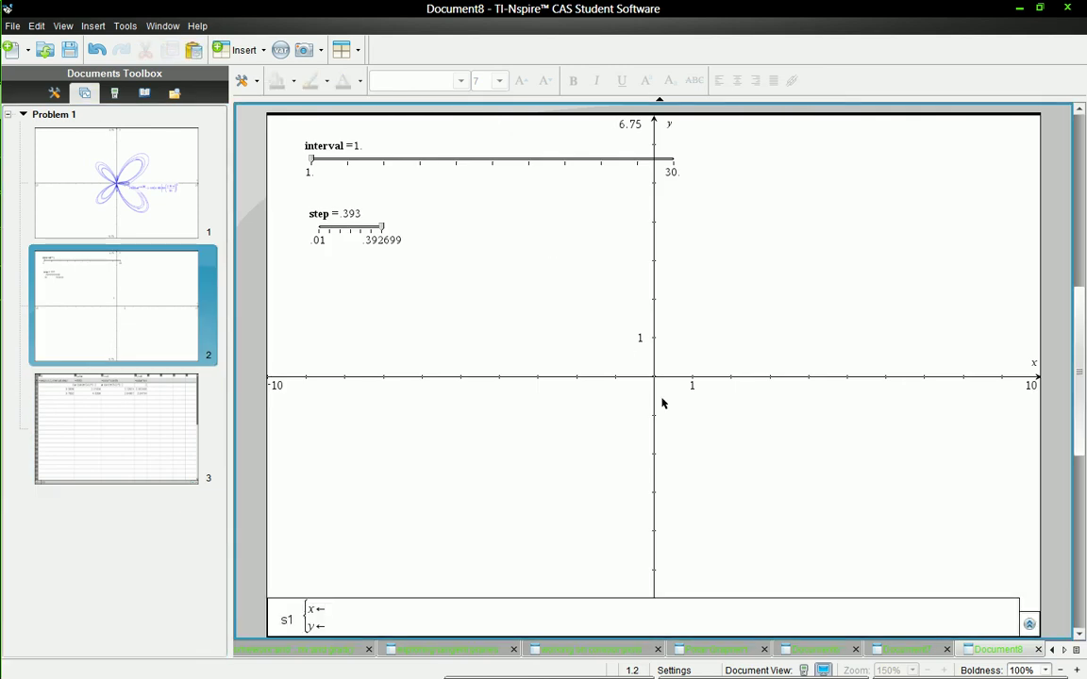
type("xval")
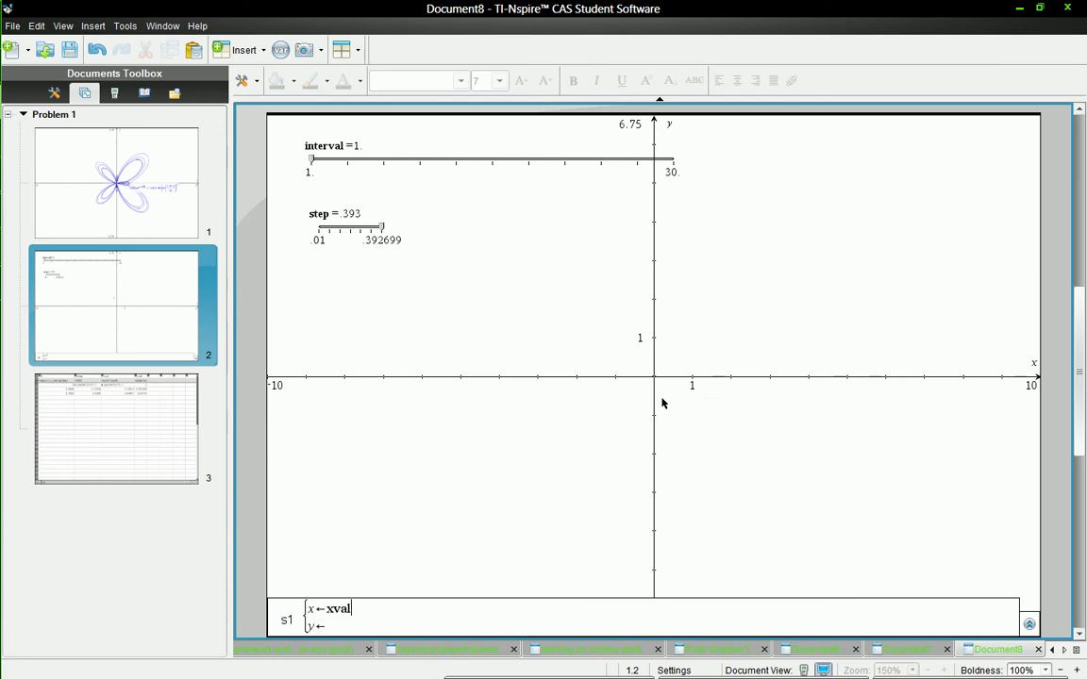
key("Tab")
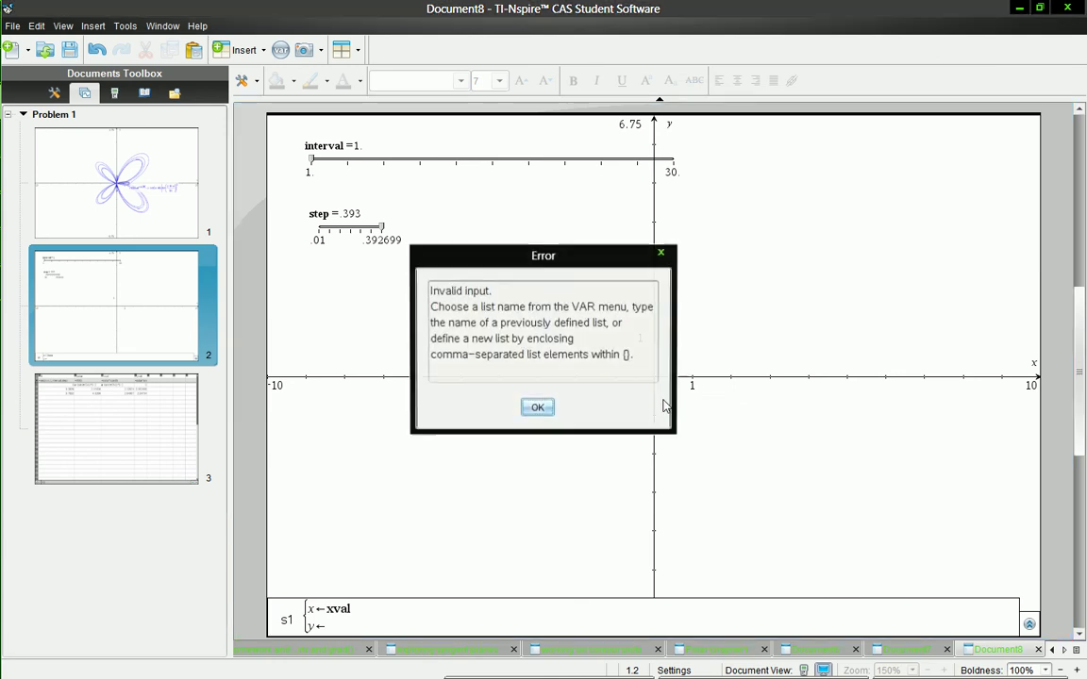
key("Return")
type("y")
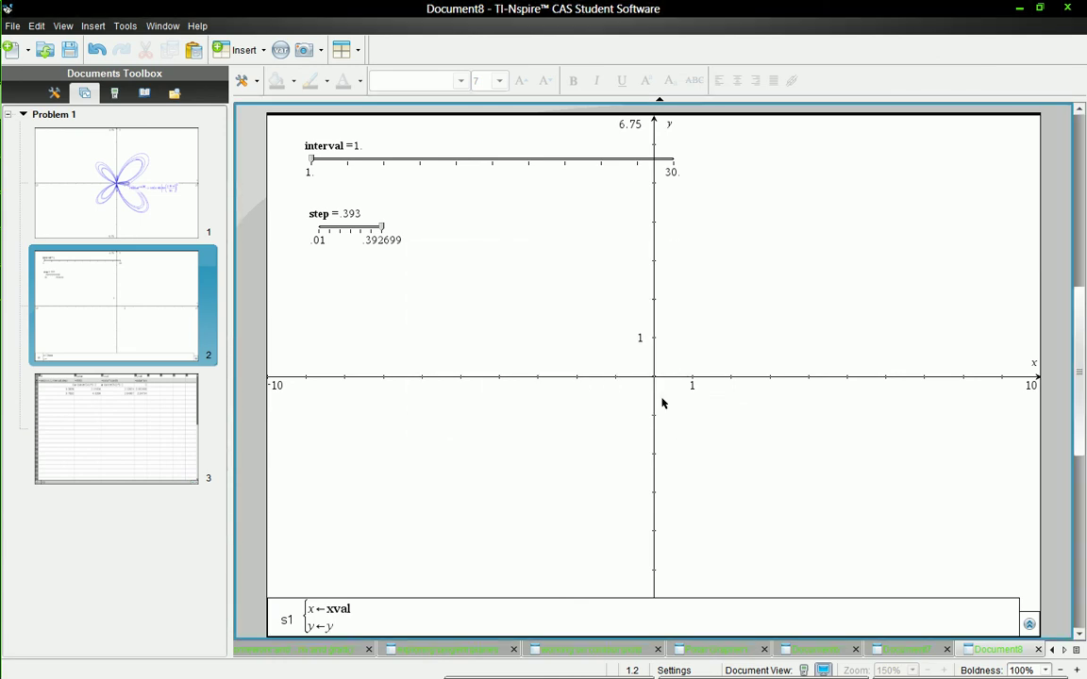
type("val")
key("Return")
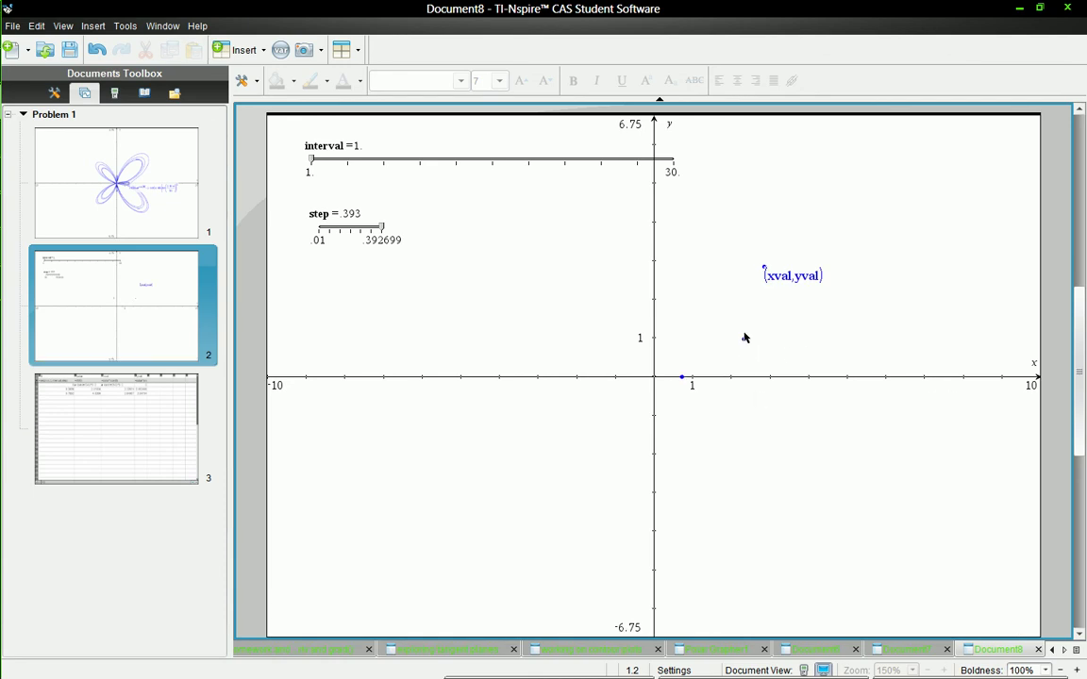
Step: Raise interval to 17.6 and give scatter plot s1 thin, connected points
left_click_drag(311, 159, 518, 161)
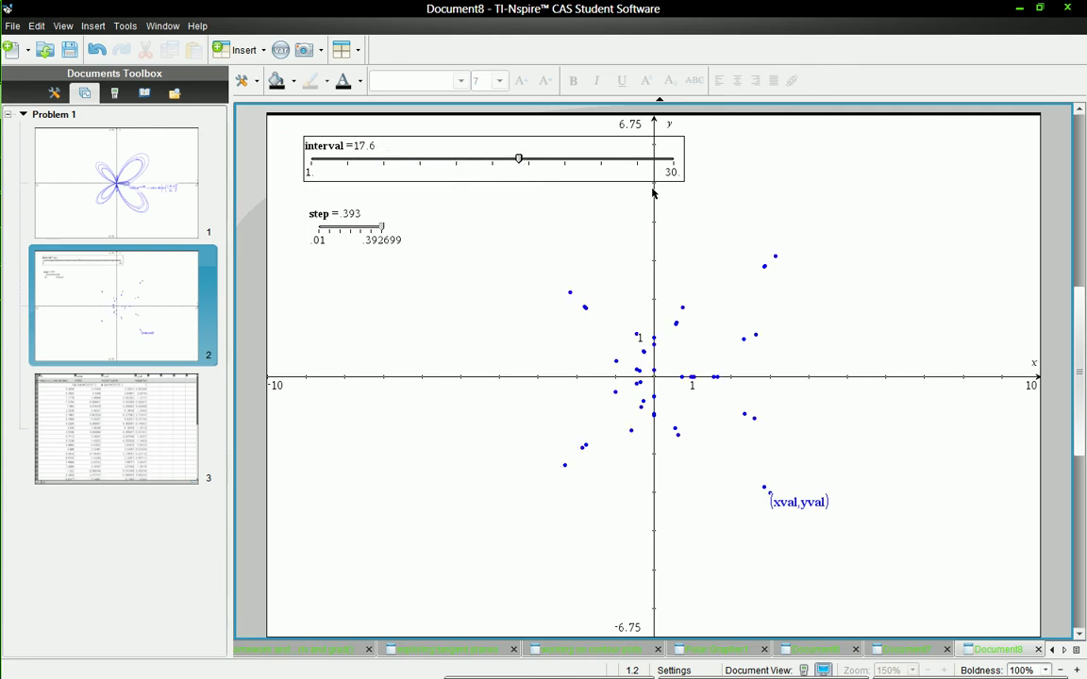
right_click(774, 261)
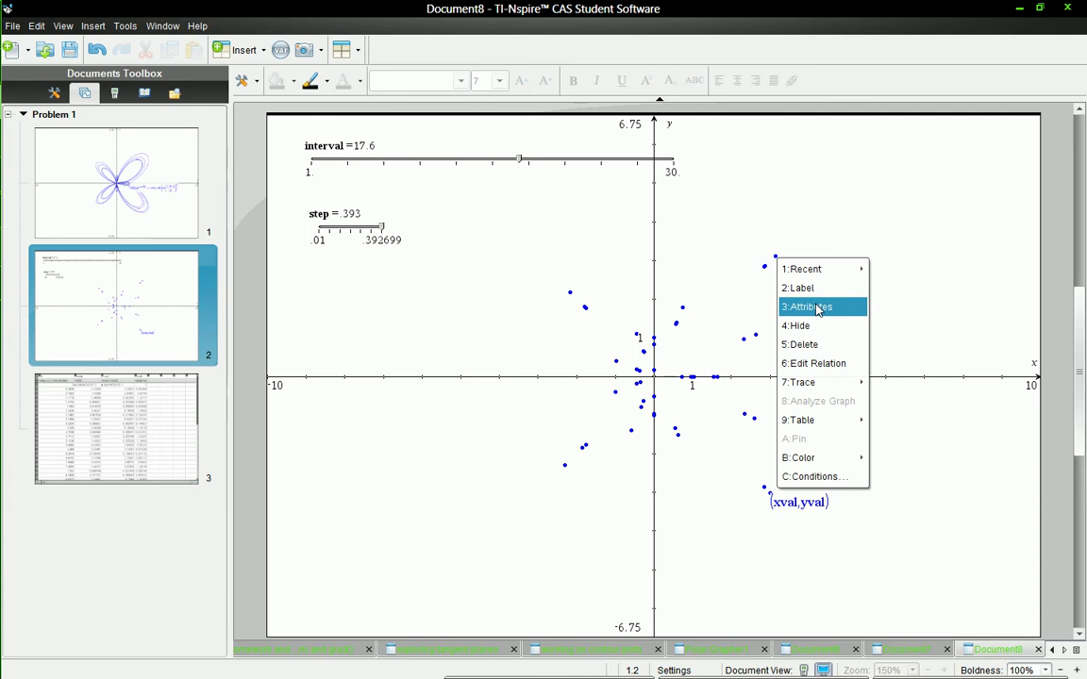
left_click(818, 307)
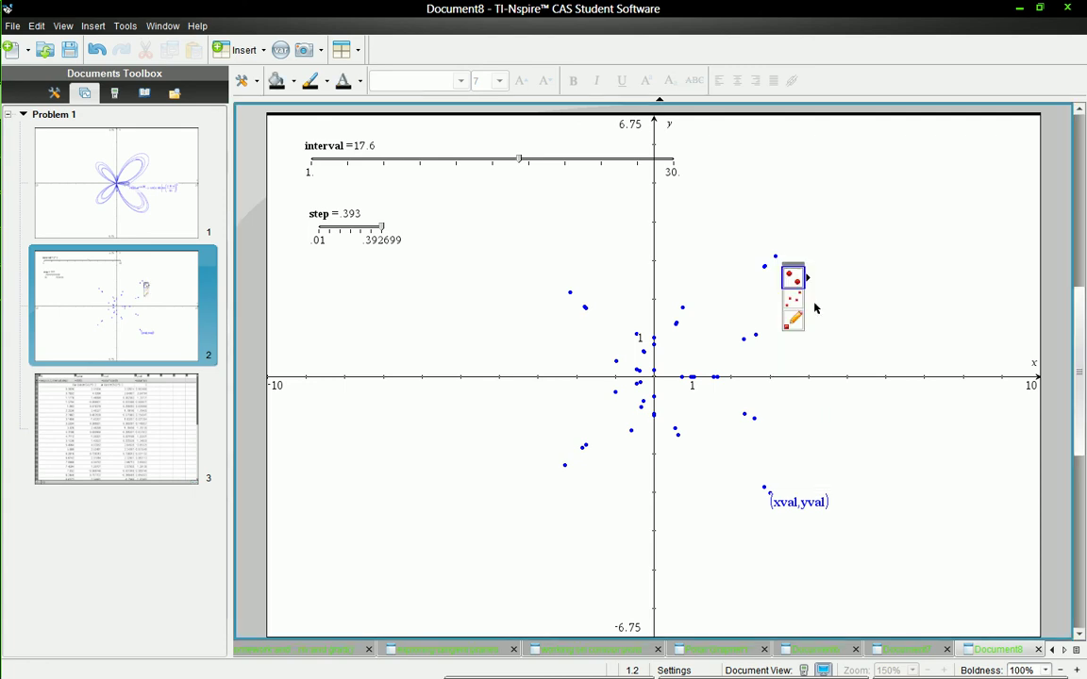
key("Right")
key("Right")
key("Right")
key("Right")
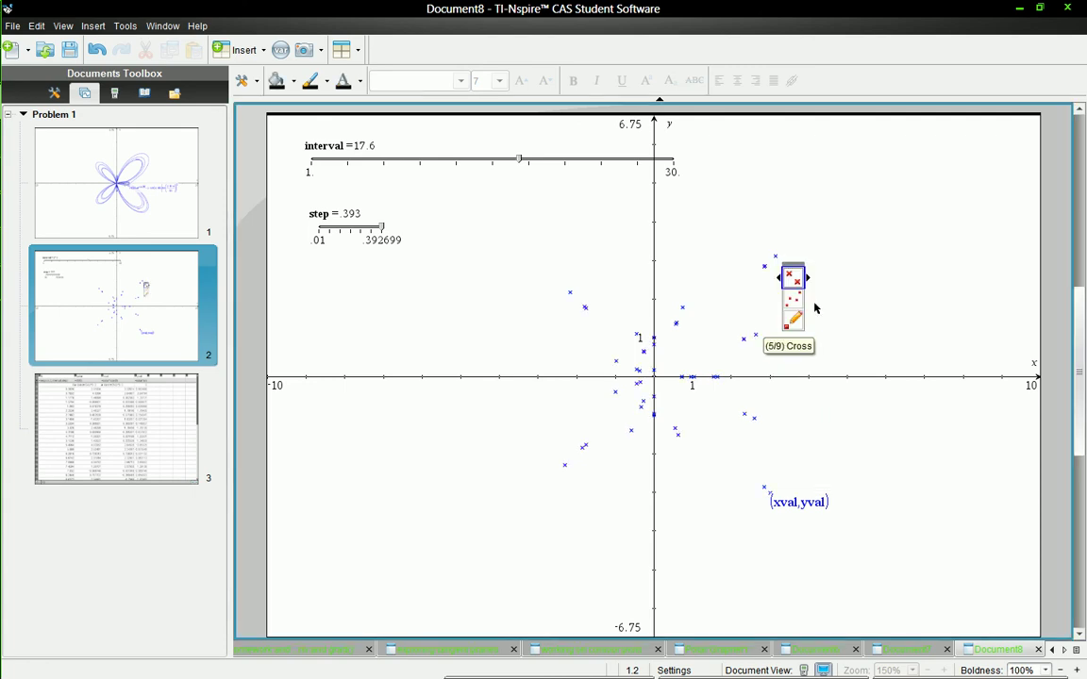
key("Right")
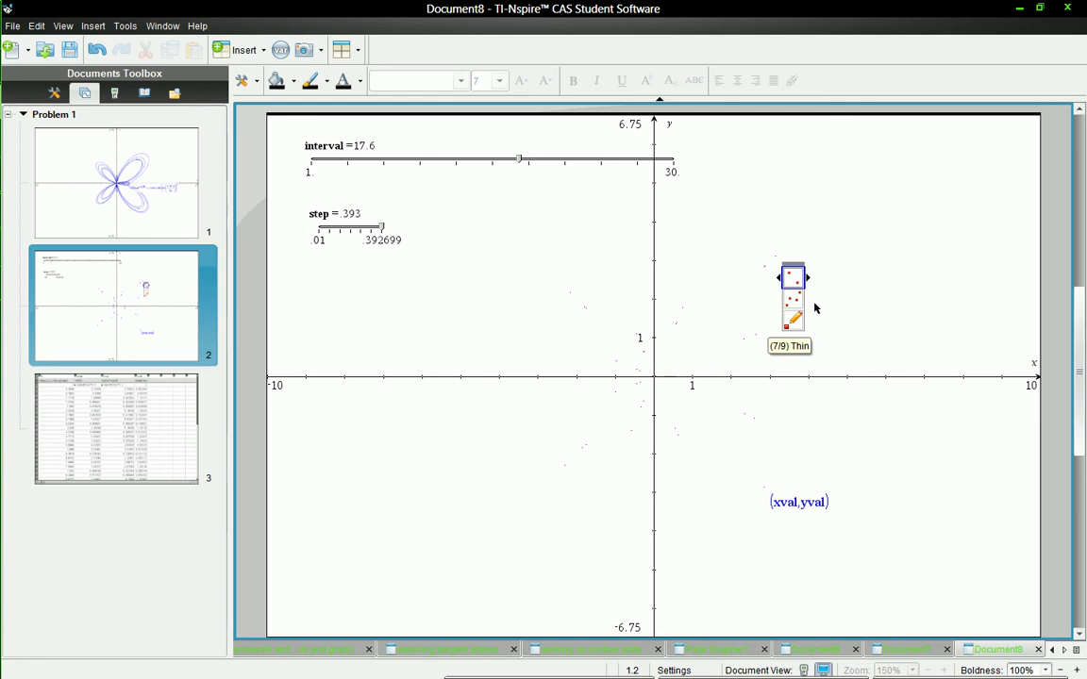
key("Down")
key("Right")
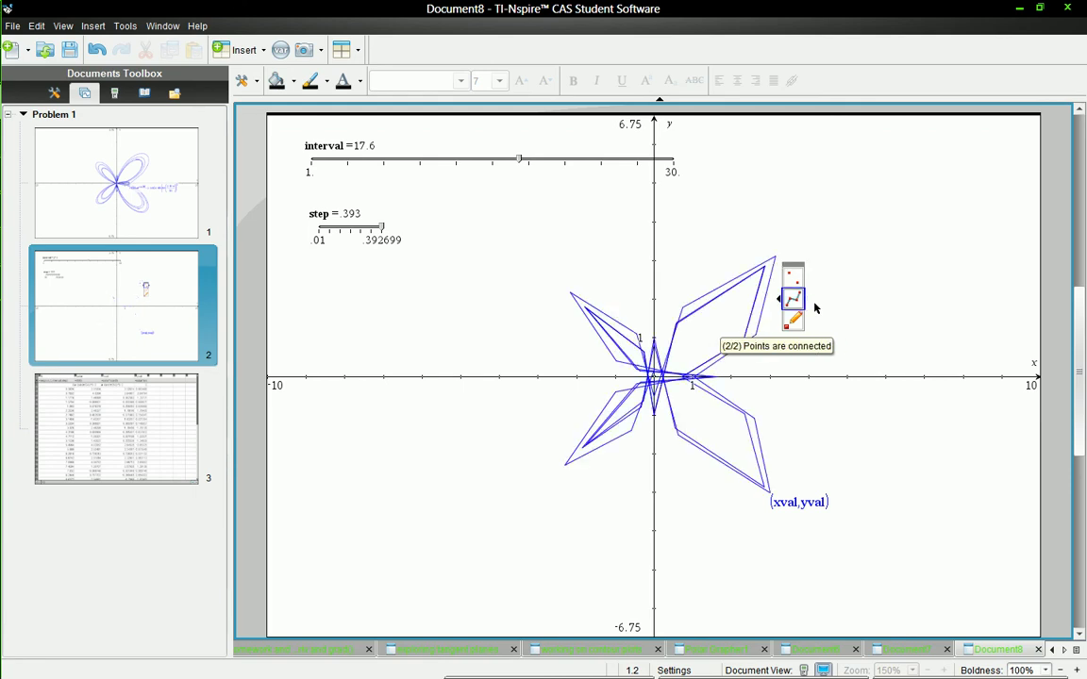
key("Escape")
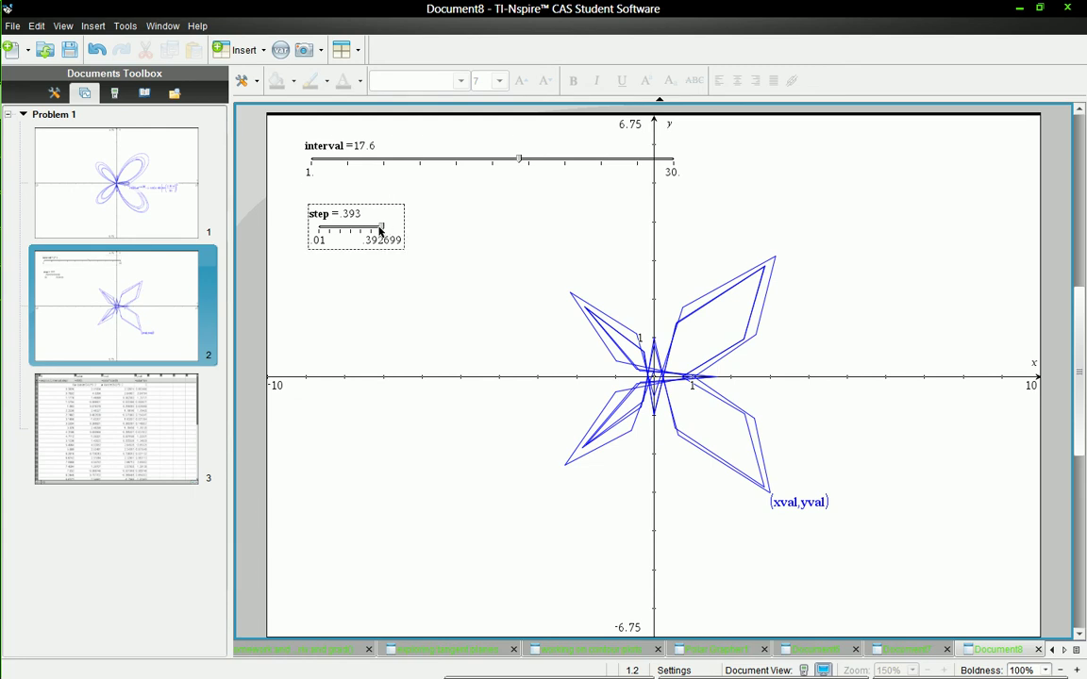
Step: Lower the step slider to .116 and set interval to 7.5 for a smooth butterfly
left_click_drag(380, 229, 653, 189)
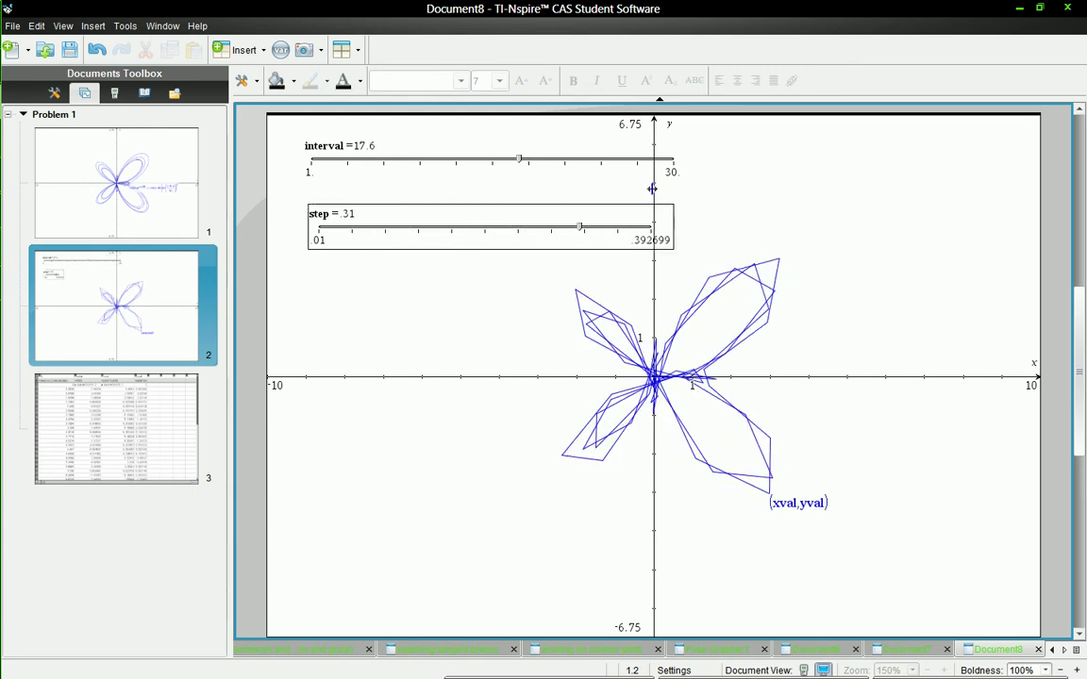
left_click_drag(604, 227, 385, 218)
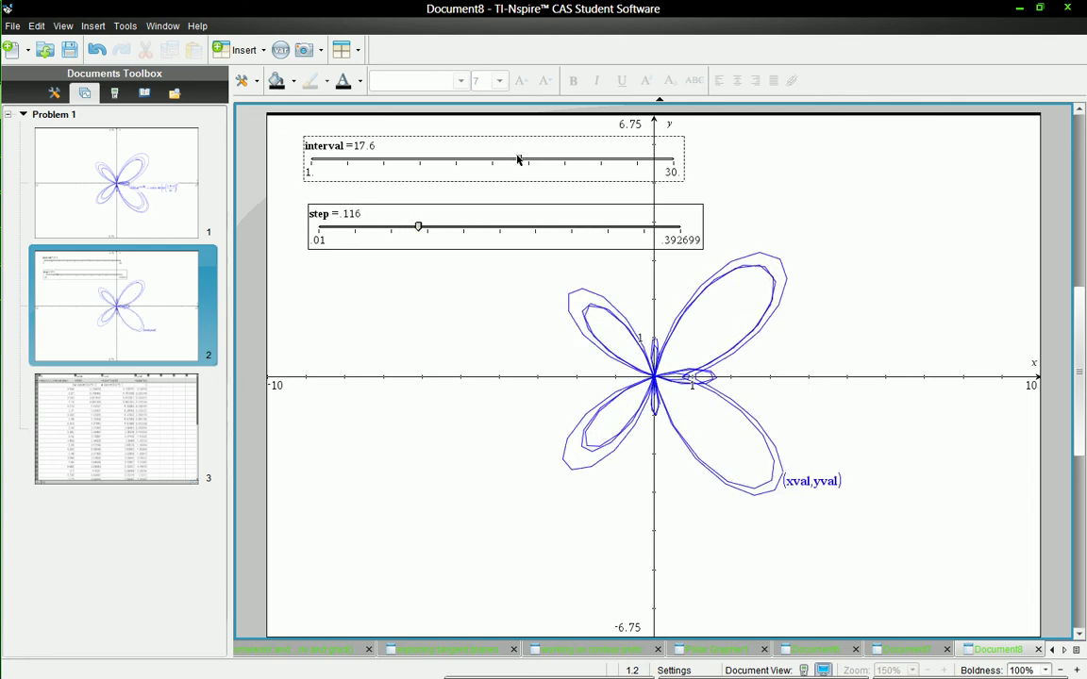
left_click_drag(518, 160, 490, 160)
Step: Check the updated spreadsheet values, then show the original r1(θ) polar graph on page 1.1
left_click(44, 160)
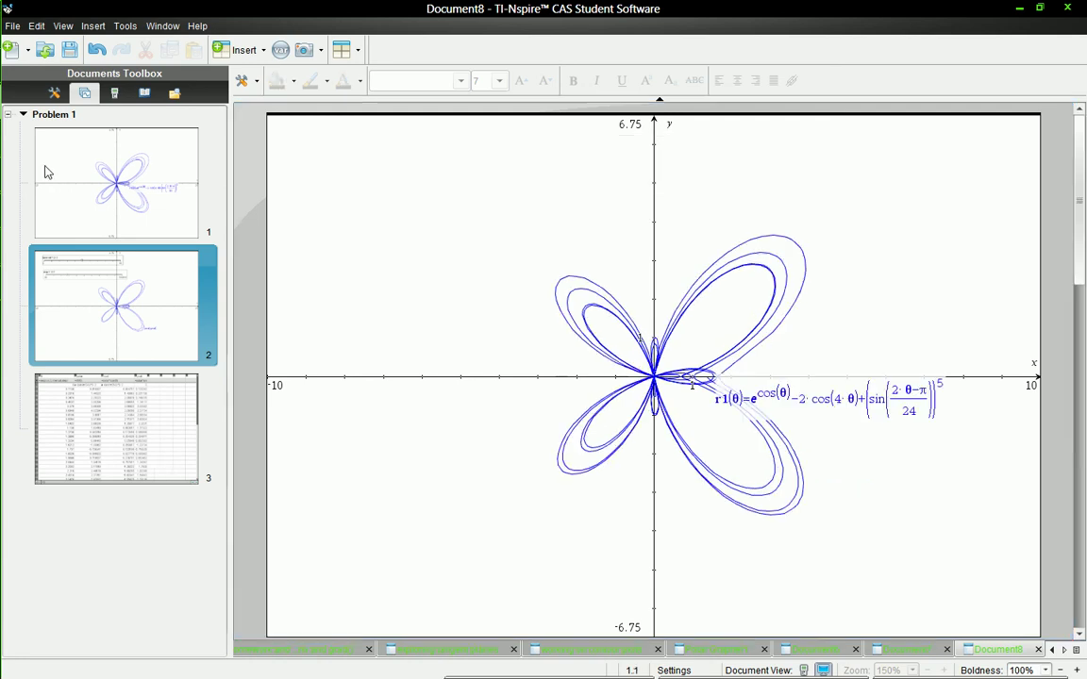
left_click(137, 453)
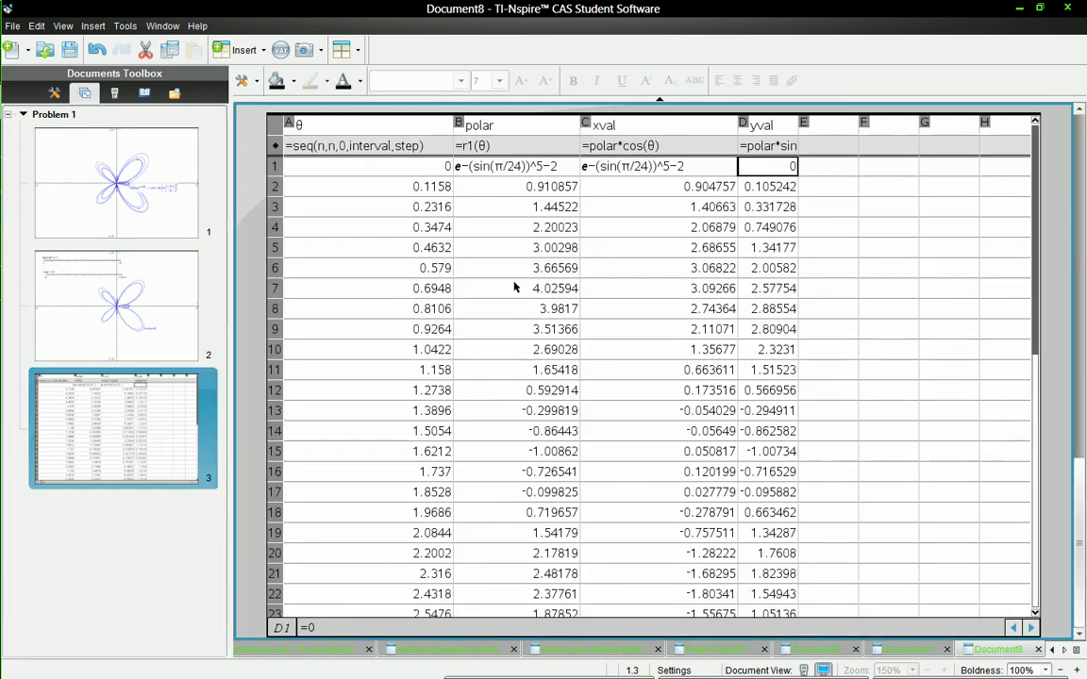
left_click(153, 179)
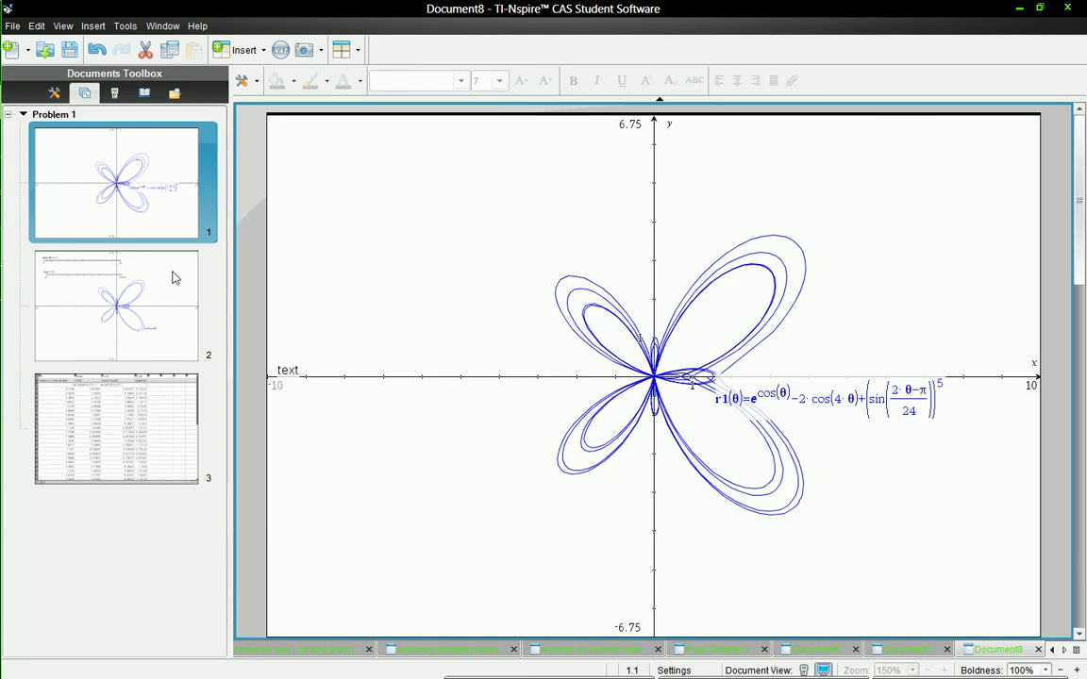